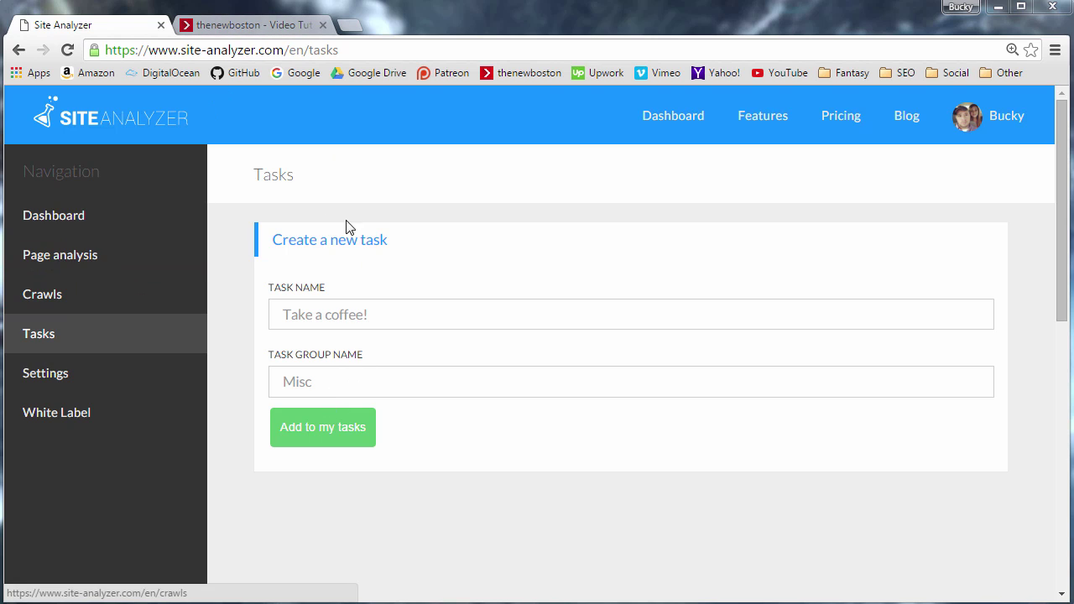
Open the most recent page analysis report for thenewboston.com.
{"action": "left_click", "coordinate": [99, 264]}
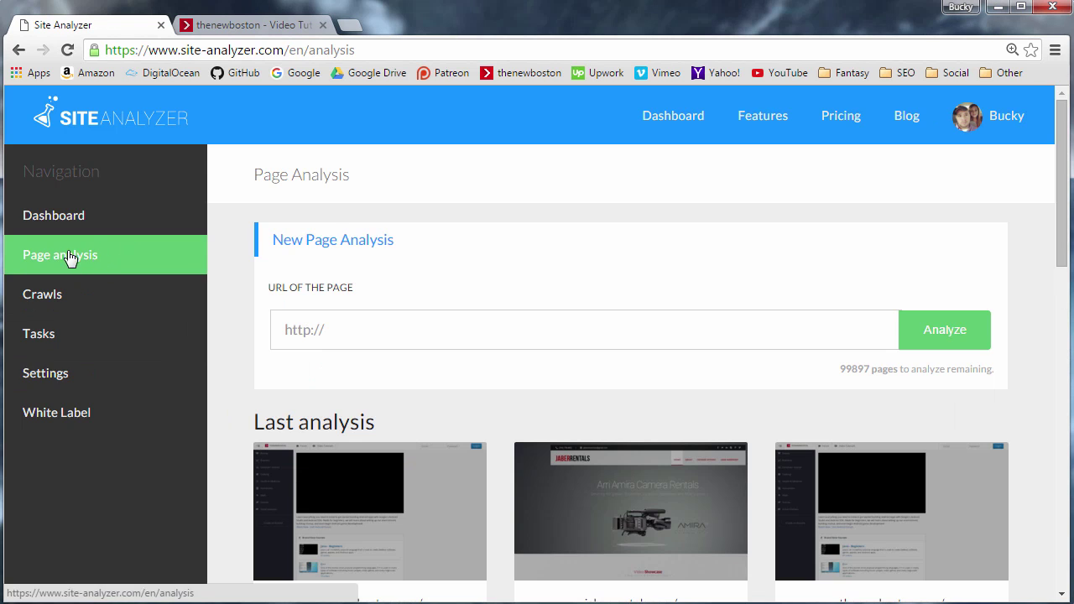
{"action": "scroll", "coordinate": [335, 293], "scroll_direction": "down", "scroll_amount": 3}
{"action": "left_click", "coordinate": [388, 352]}
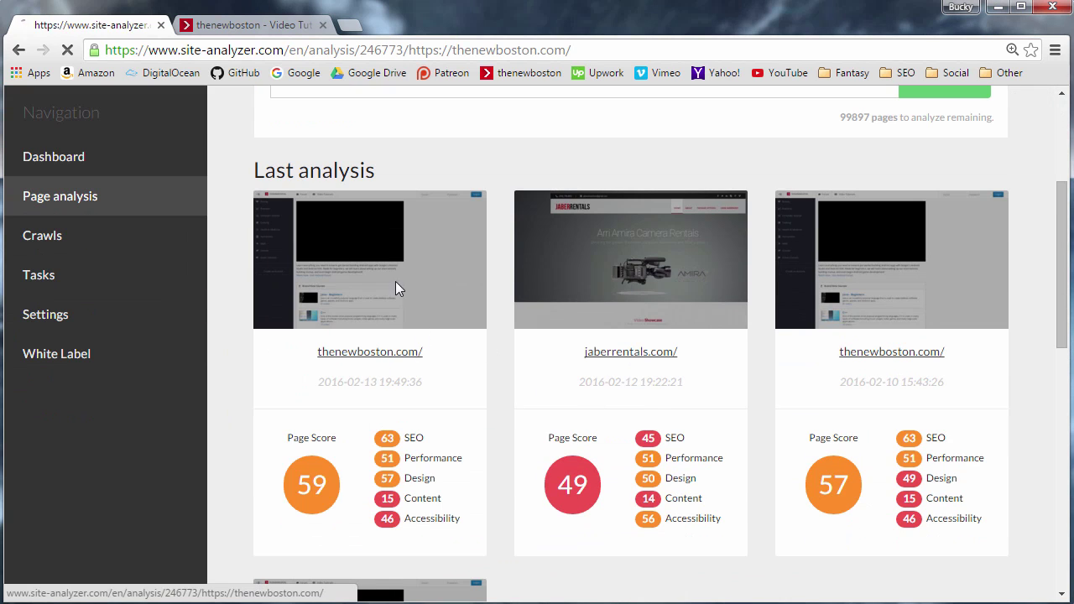
Examine the report's general overview and its full list of priorities to solve.
{"action": "scroll", "coordinate": [394, 268], "scroll_direction": "down", "scroll_amount": 4}
{"action": "scroll", "coordinate": [405, 280], "scroll_direction": "down", "scroll_amount": 6}
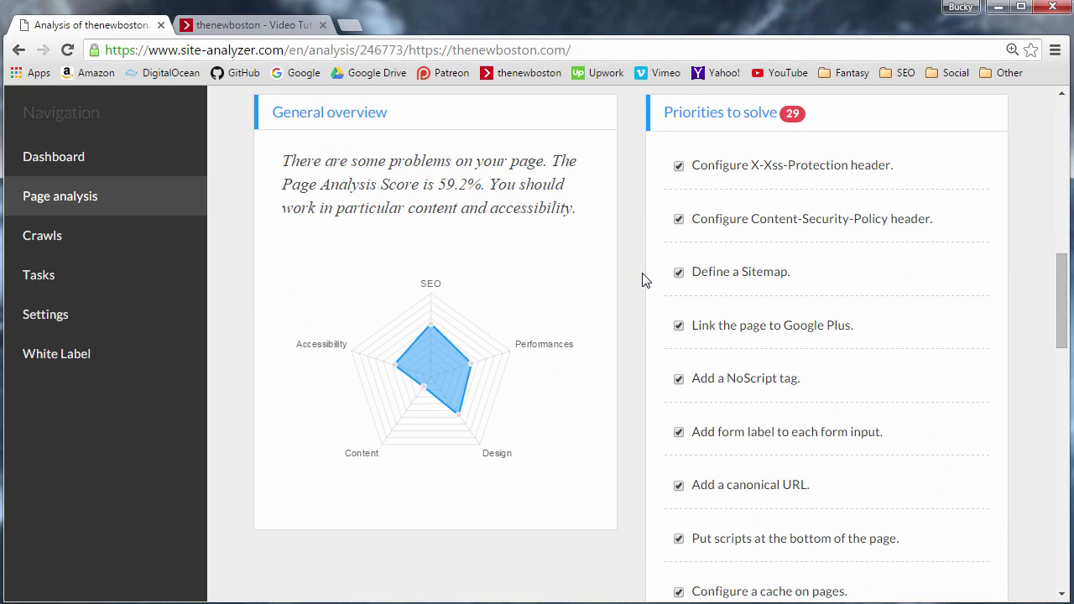
{"action": "scroll", "coordinate": [641, 280], "scroll_direction": "down", "scroll_amount": 12}
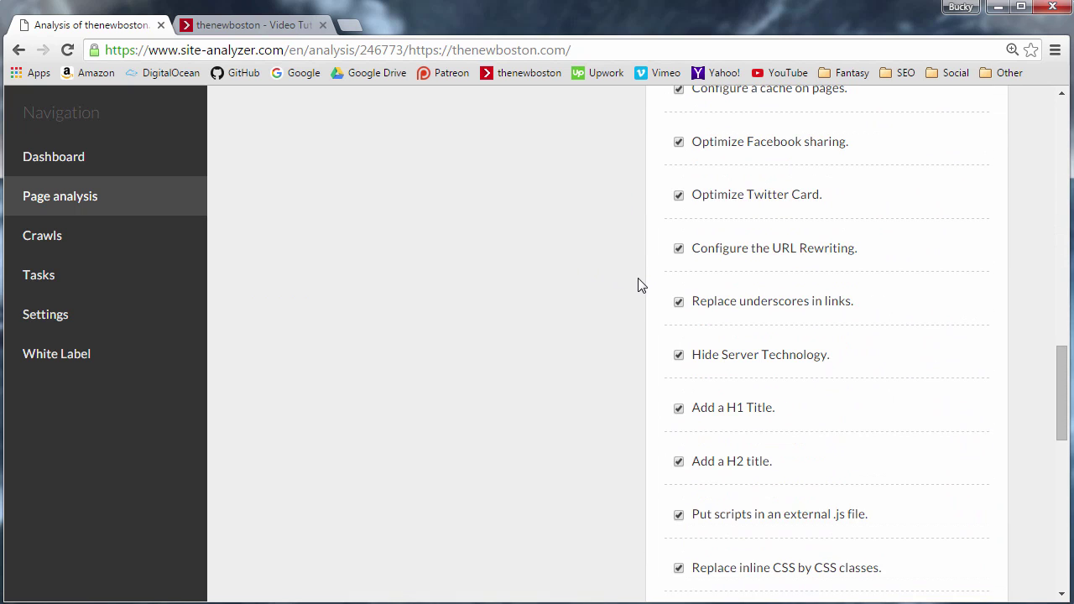
{"action": "scroll", "coordinate": [625, 283], "scroll_direction": "up", "scroll_amount": 14}
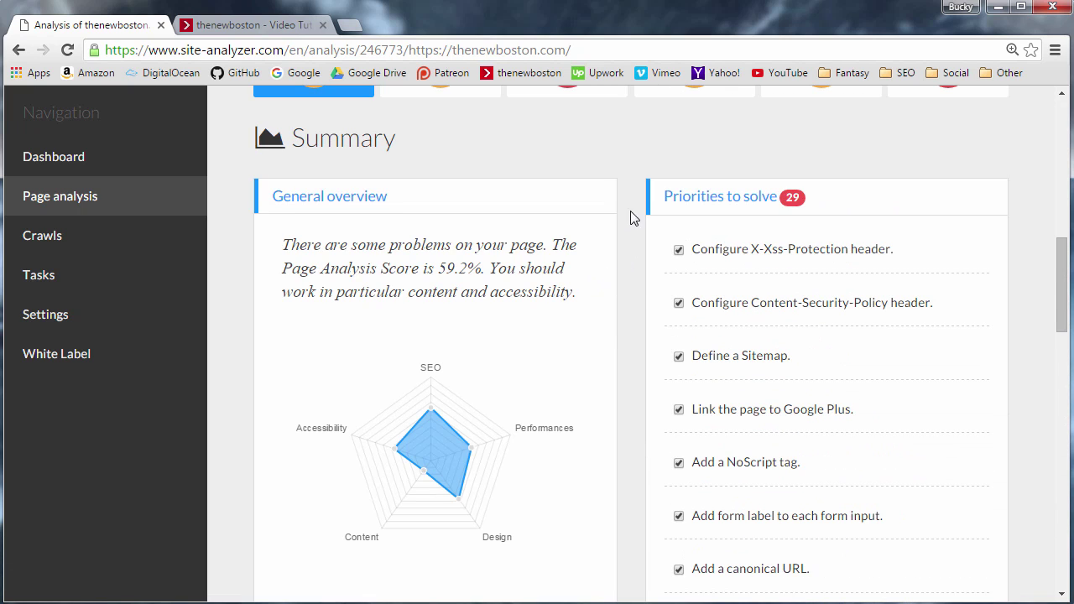
{"action": "scroll", "coordinate": [634, 216], "scroll_direction": "down", "scroll_amount": 2}
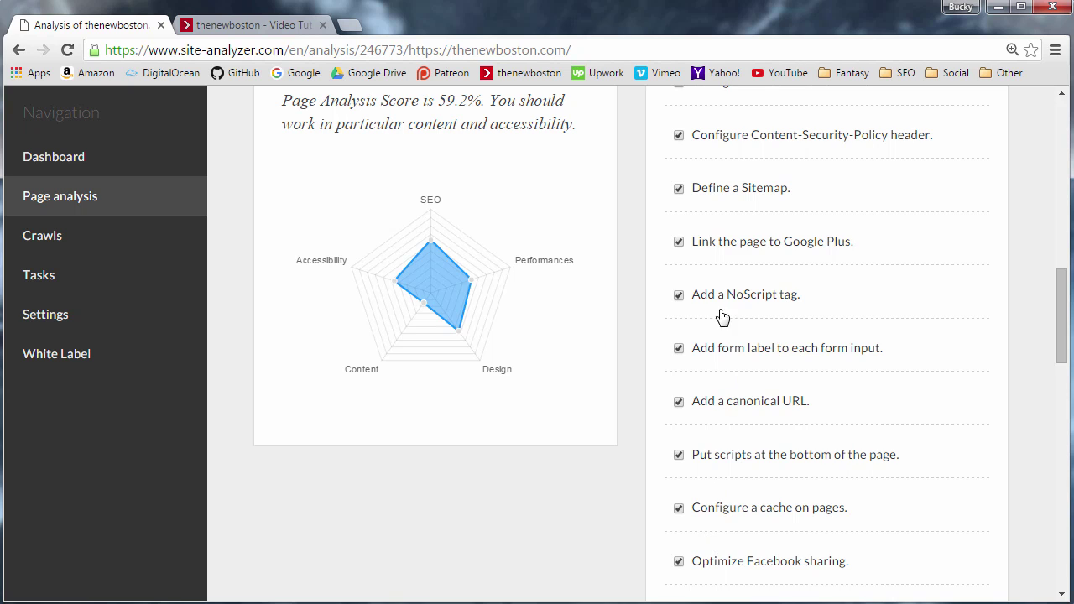
{"action": "scroll", "coordinate": [722, 316], "scroll_direction": "down", "scroll_amount": 6}
{"action": "scroll", "coordinate": [760, 309], "scroll_direction": "up", "scroll_amount": 6}
{"action": "scroll", "coordinate": [693, 245], "scroll_direction": "up", "scroll_amount": 2}
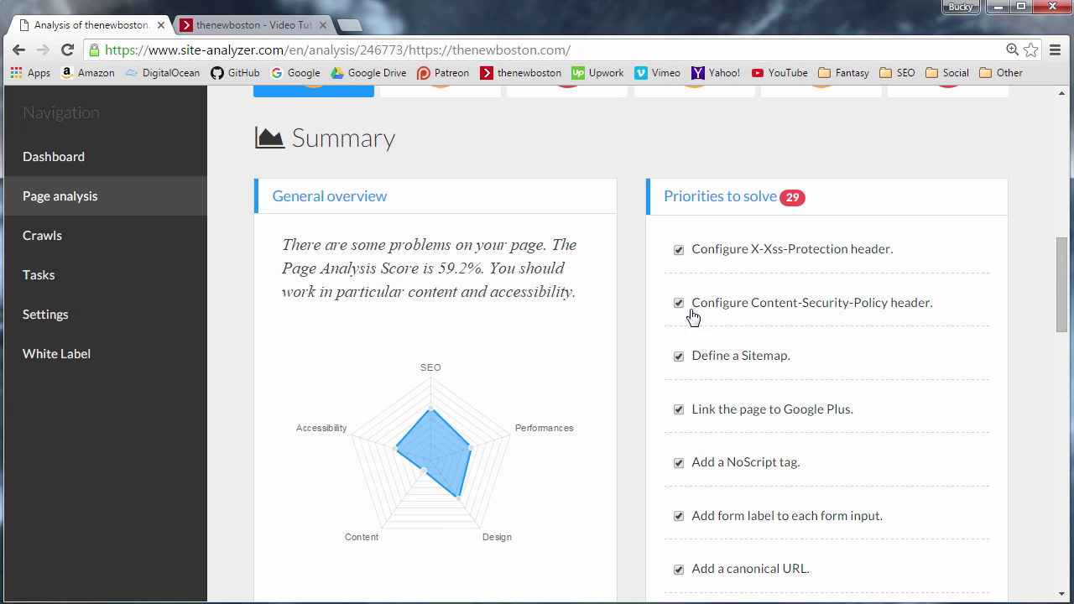
{"action": "scroll", "coordinate": [692, 316], "scroll_direction": "down", "scroll_amount": 11}
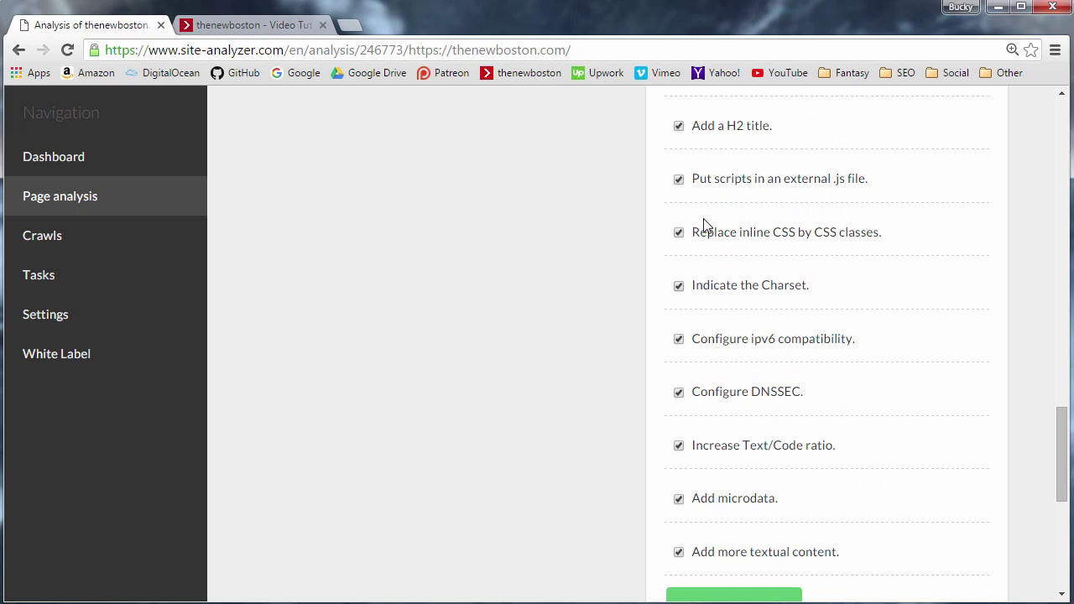
Exclude the Increase Text/Code ratio, Add microdata and Add more textual content priorities, and add the remaining ones to the task list.
{"action": "left_click", "coordinate": [679, 552]}
{"action": "left_click", "coordinate": [678, 500]}
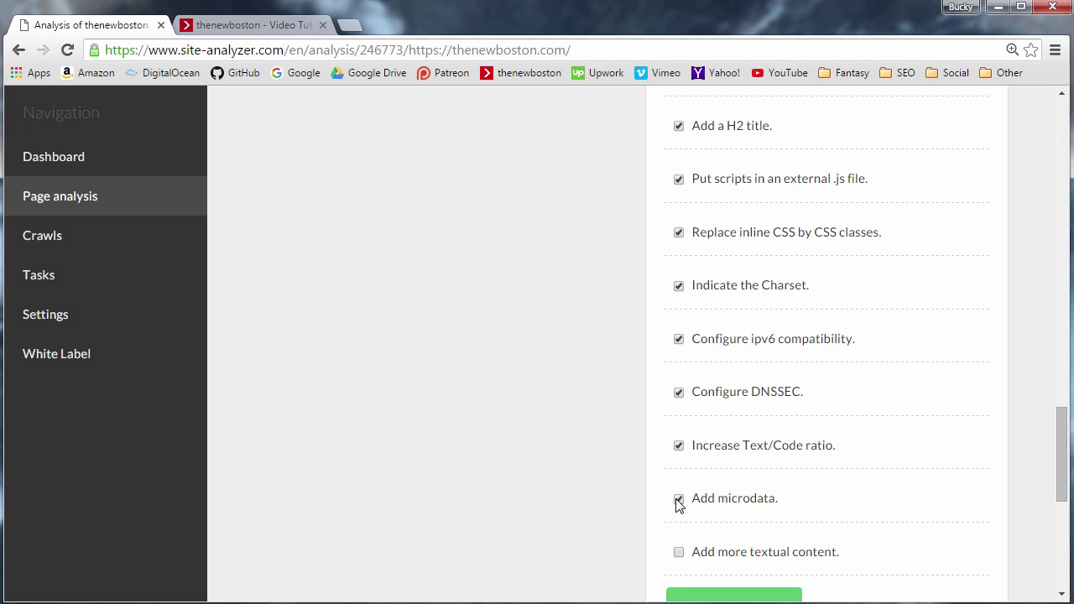
{"action": "left_click", "coordinate": [678, 445]}
{"action": "scroll", "coordinate": [715, 361], "scroll_direction": "down", "scroll_amount": 2}
{"action": "scroll", "coordinate": [759, 289], "scroll_direction": "up", "scroll_amount": 5}
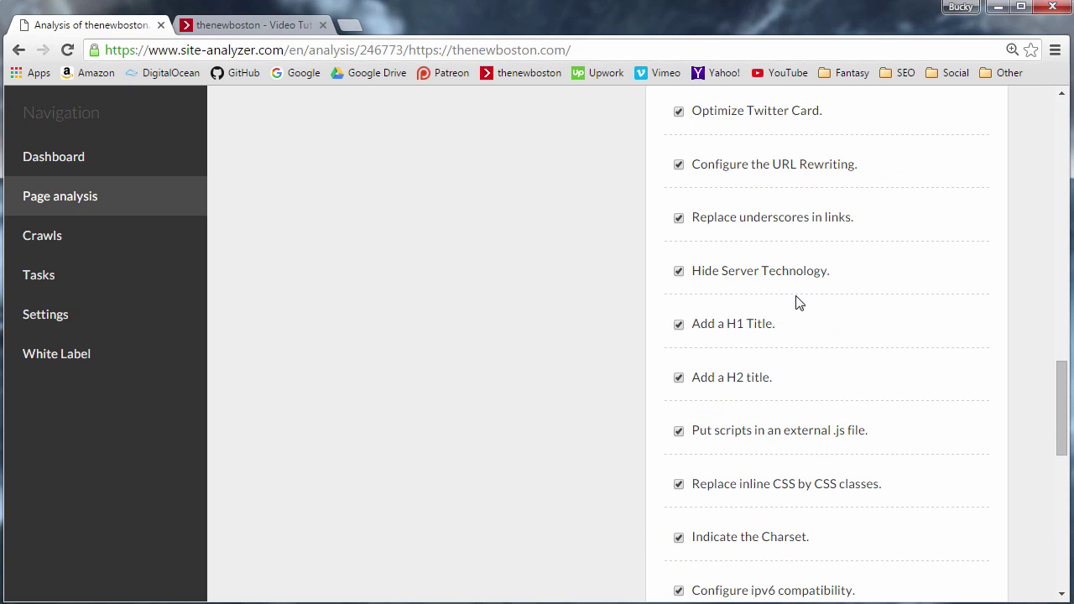
{"action": "scroll", "coordinate": [681, 283], "scroll_direction": "down", "scroll_amount": 5}
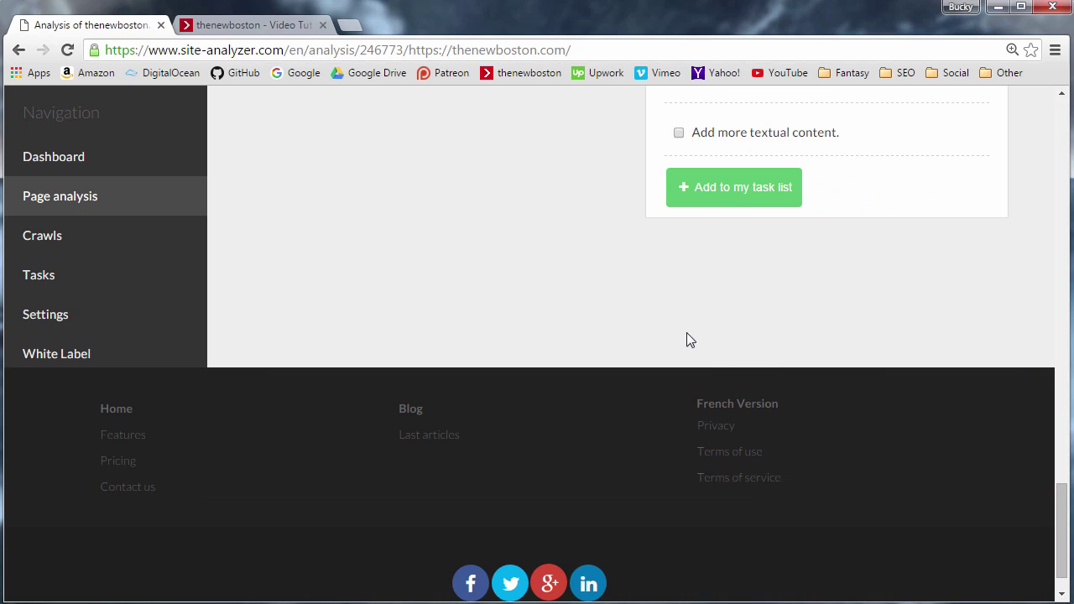
{"action": "left_click", "coordinate": [751, 187]}
{"action": "left_click", "coordinate": [682, 190]}
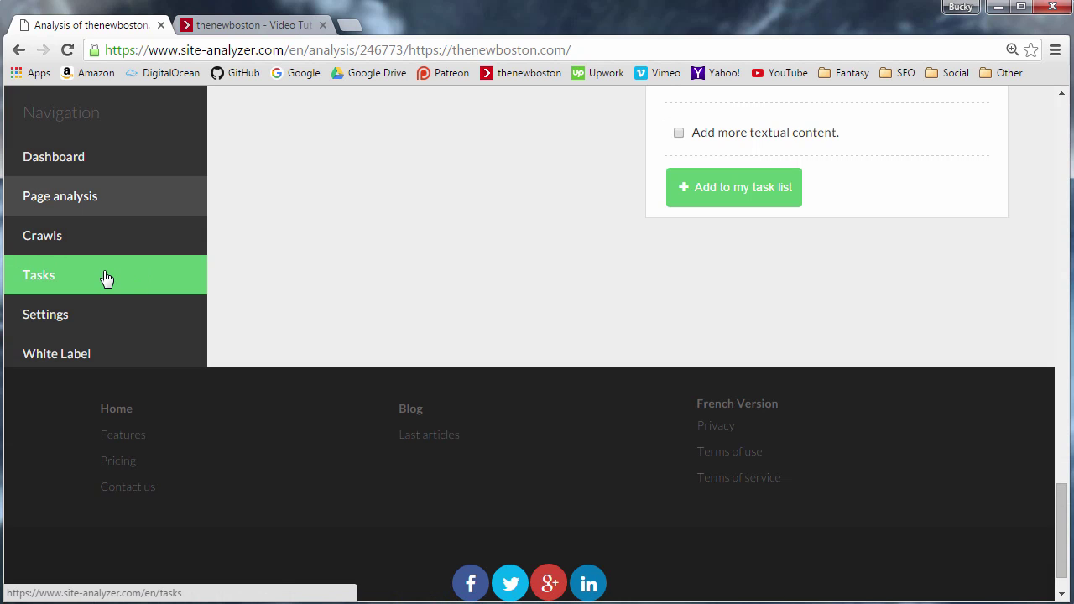
Open the task list and review the tasks added for thenewboston.com.
{"action": "left_click", "coordinate": [106, 278]}
{"action": "scroll", "coordinate": [246, 263], "scroll_direction": "down", "scroll_amount": 2}
{"action": "scroll", "coordinate": [246, 260], "scroll_direction": "up", "scroll_amount": 1}
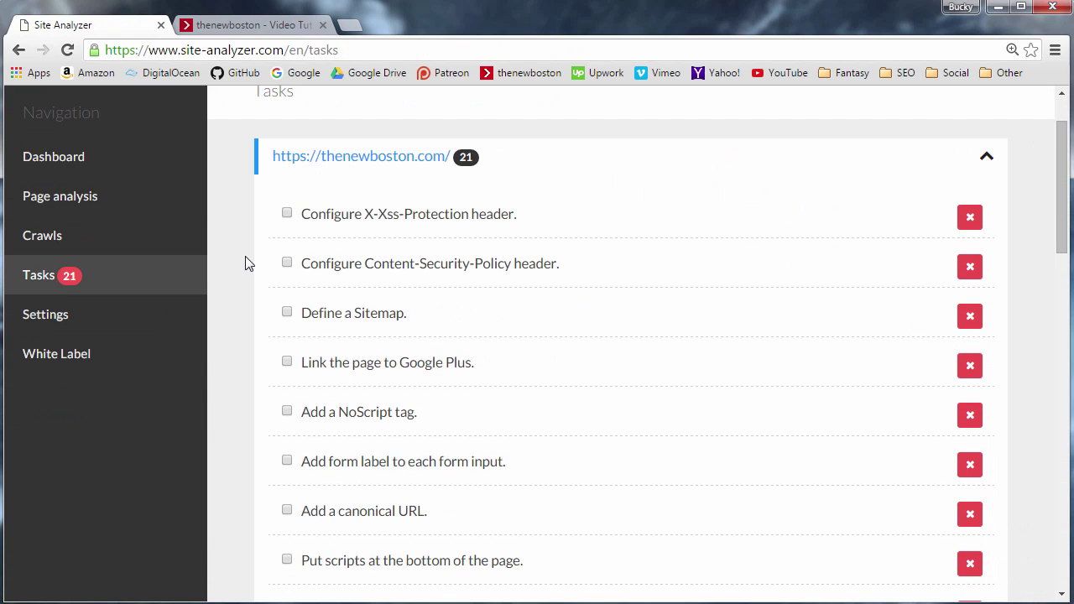
{"action": "scroll", "coordinate": [344, 235], "scroll_direction": "down", "scroll_amount": 3}
{"action": "scroll", "coordinate": [344, 235], "scroll_direction": "down", "scroll_amount": 7}
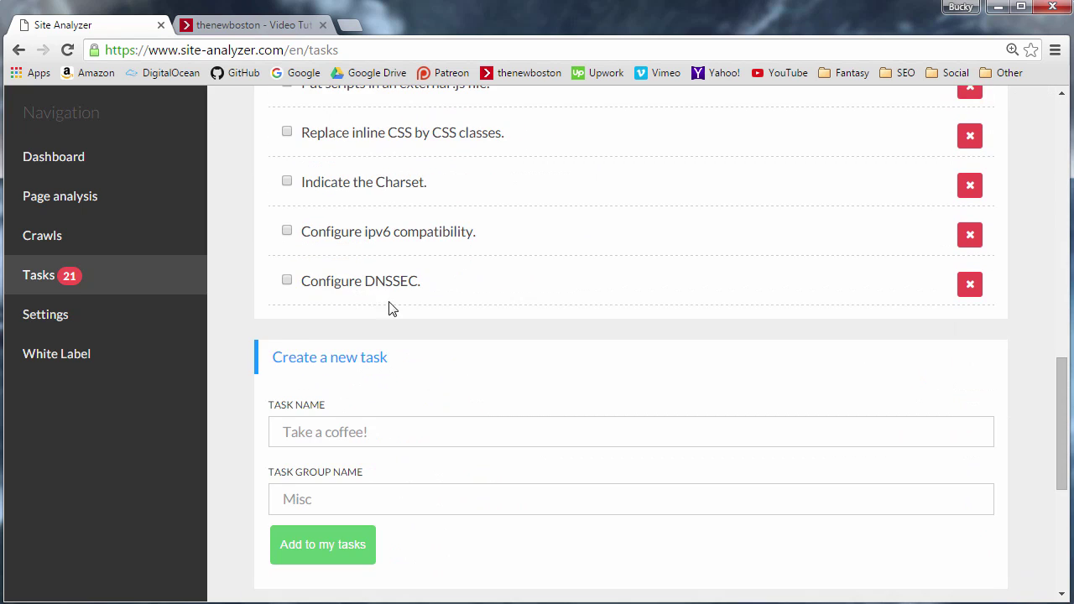
{"action": "scroll", "coordinate": [433, 313], "scroll_direction": "up", "scroll_amount": 10}
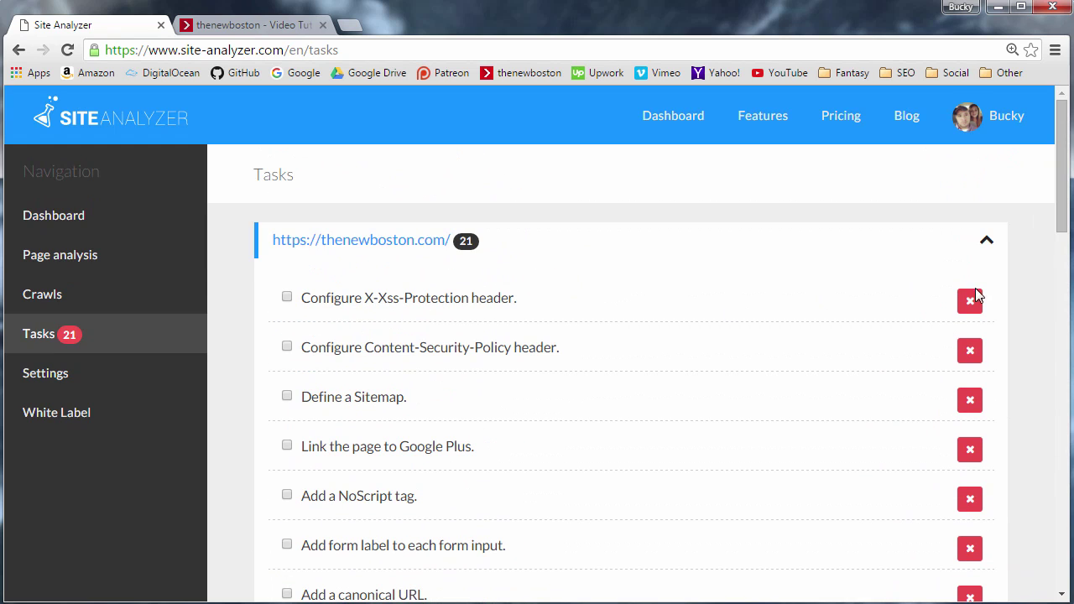
Delete the Configure X-Xss-Protection header, Configure Content-Security-Policy header and Define a Sitemap tasks from the thenewboston.com group.
{"action": "left_click", "coordinate": [971, 300]}
{"action": "left_click", "coordinate": [971, 302]}
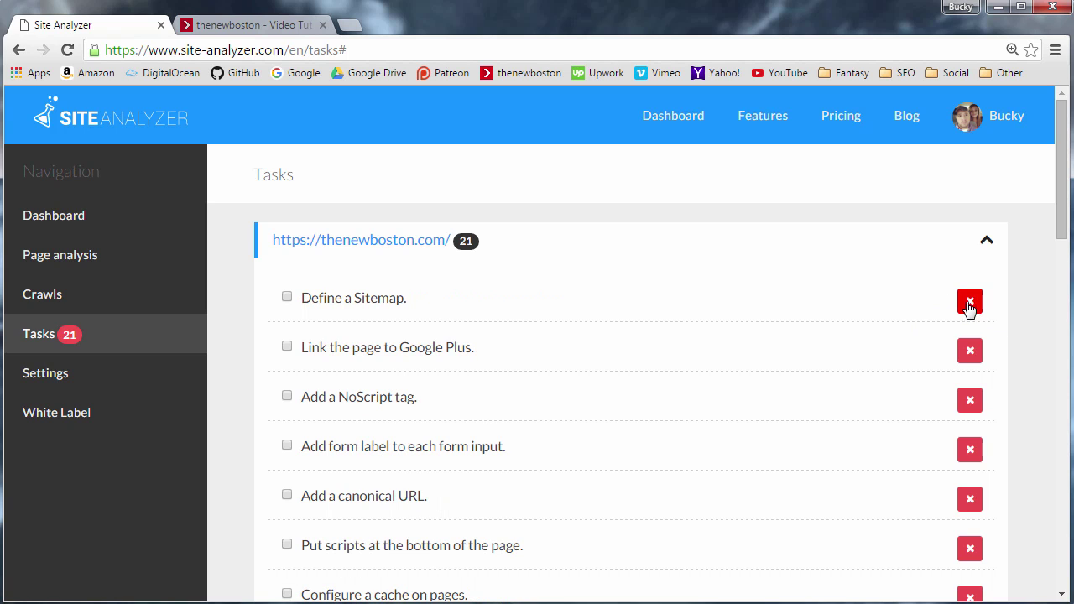
{"action": "left_click", "coordinate": [969, 304]}
Create the task "Buy pizza" in a new task group named with the account holder's first name.
{"action": "scroll", "coordinate": [635, 299], "scroll_direction": "down", "scroll_amount": 5}
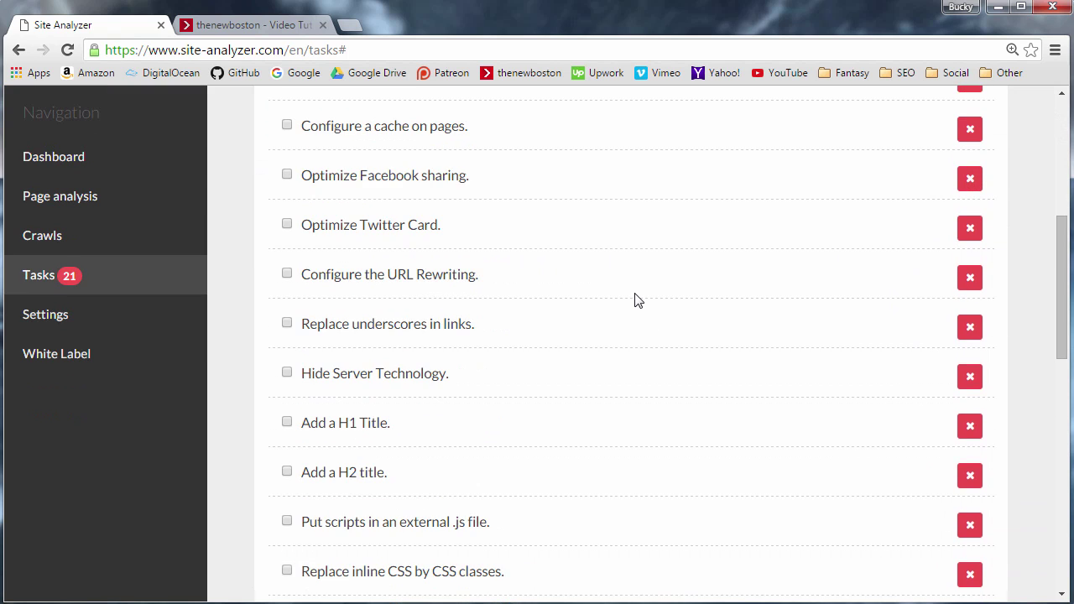
{"action": "scroll", "coordinate": [635, 299], "scroll_direction": "down", "scroll_amount": 6}
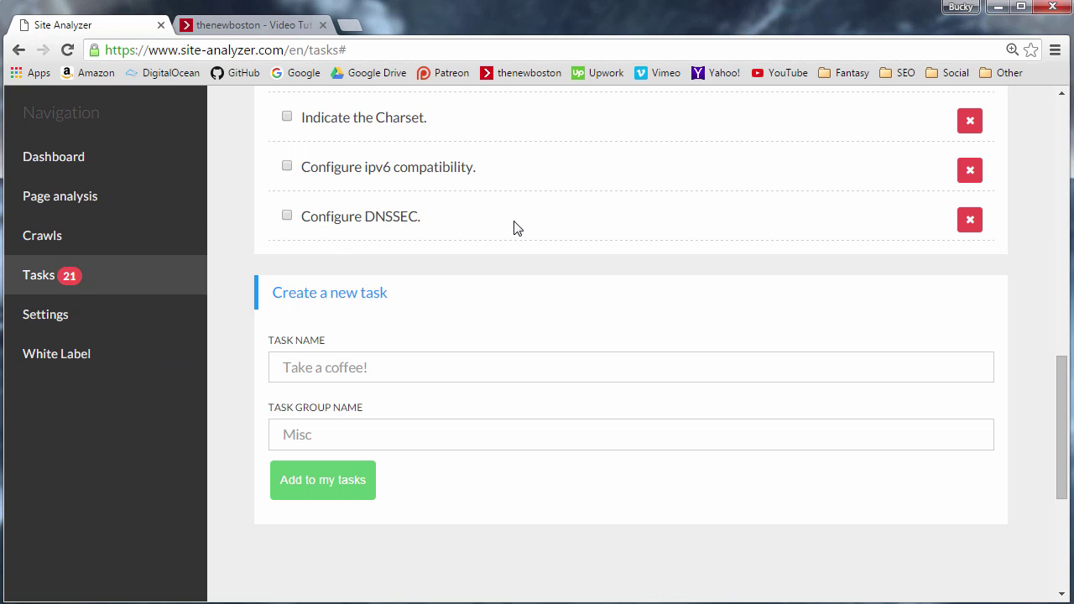
{"action": "scroll", "coordinate": [349, 275], "scroll_direction": "up", "scroll_amount": 4}
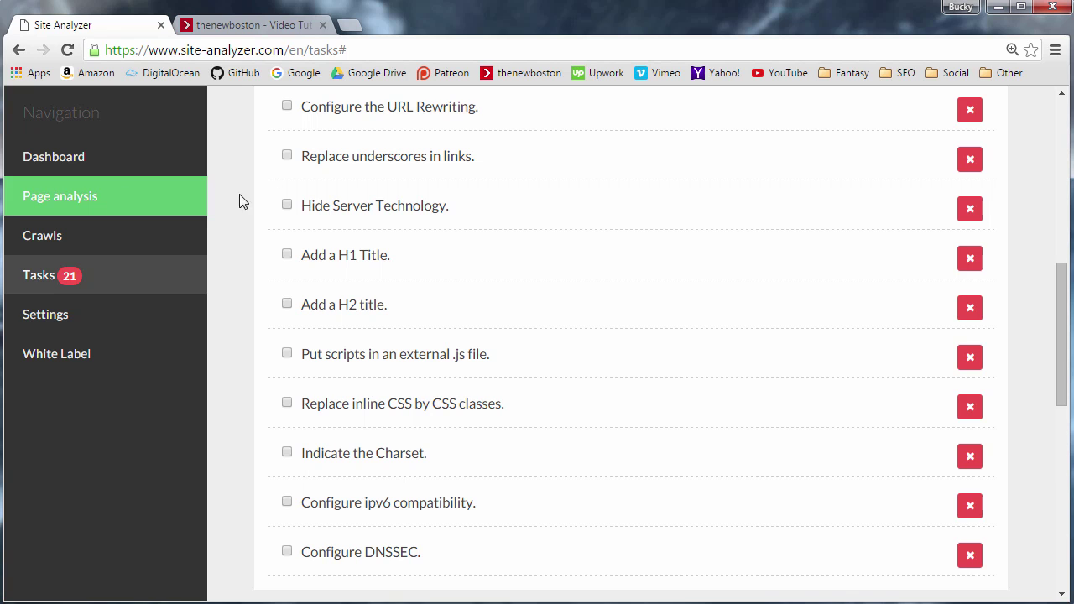
{"action": "scroll", "coordinate": [243, 238], "scroll_direction": "down", "scroll_amount": 5}
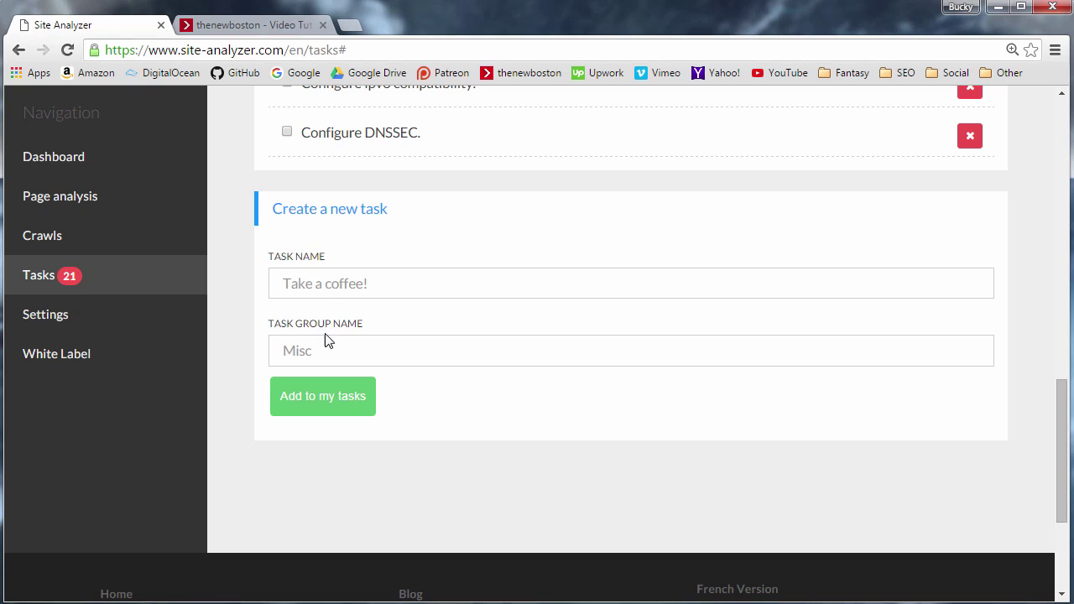
{"action": "left_click", "coordinate": [330, 283]}
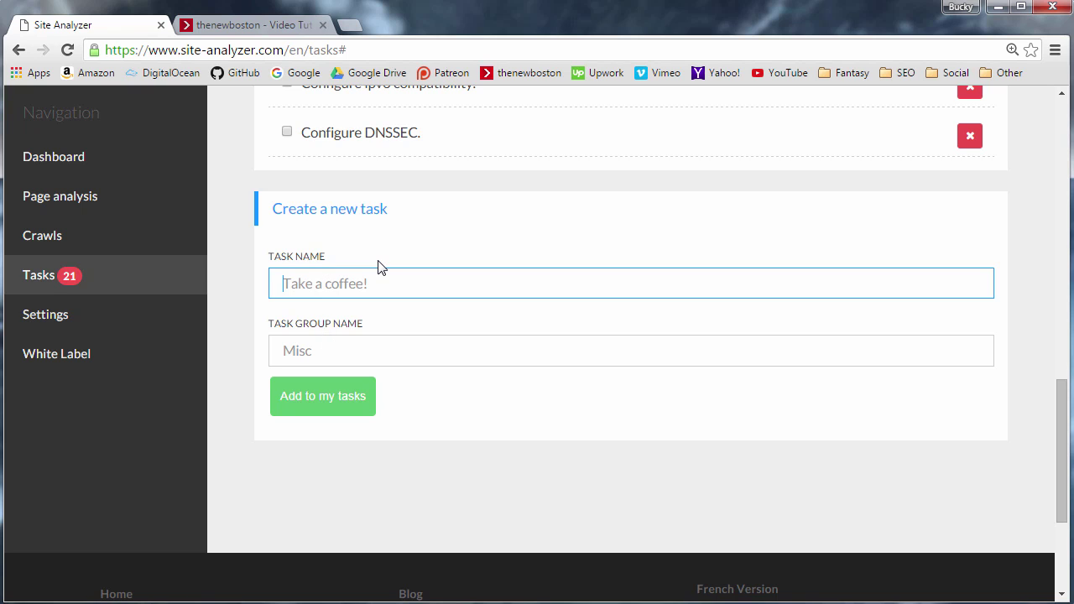
{"action": "type", "text": "Buy "}
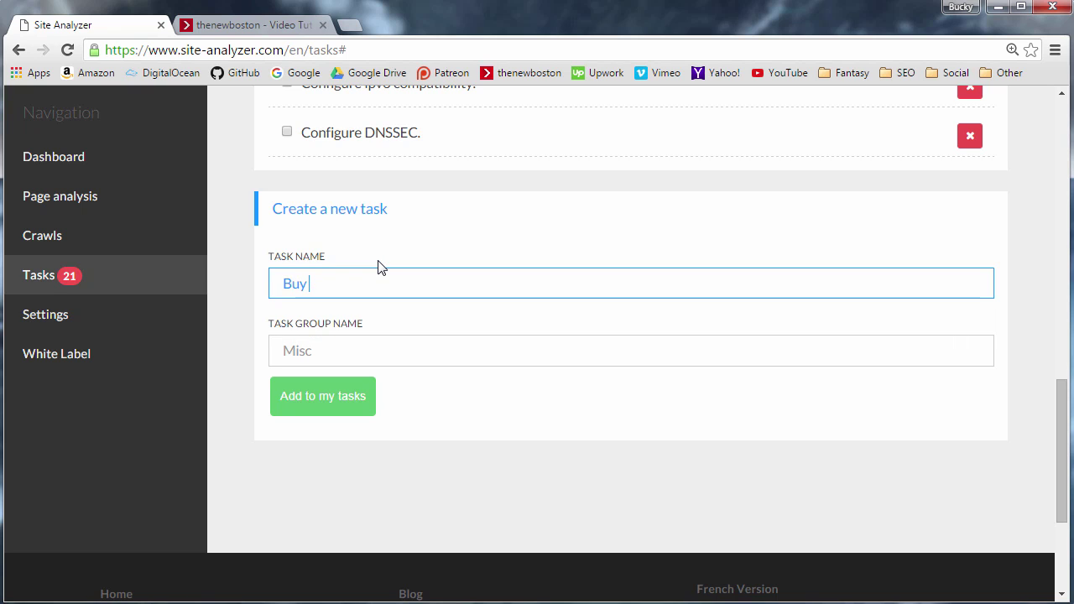
{"action": "type", "text": "pizza"}
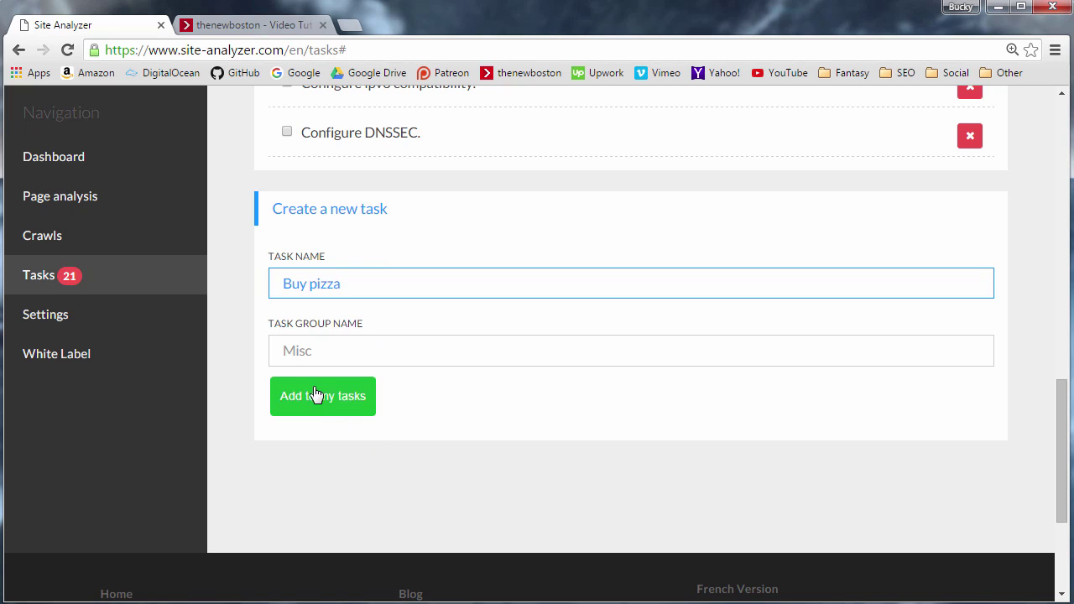
{"action": "left_click", "coordinate": [329, 346]}
{"action": "type", "text": "Bucky"}
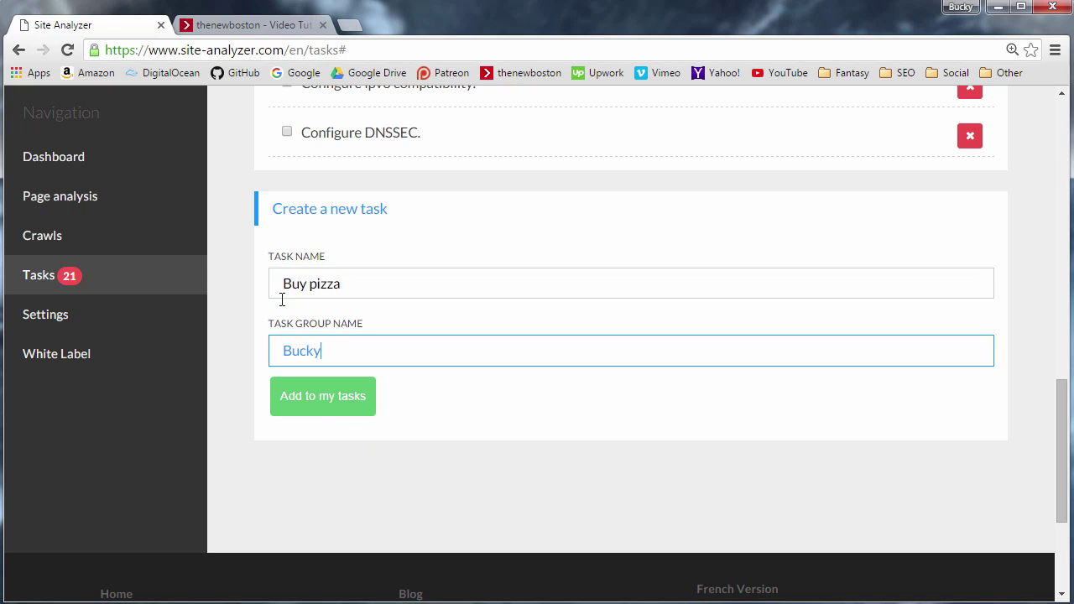
{"action": "left_click", "coordinate": [356, 396]}
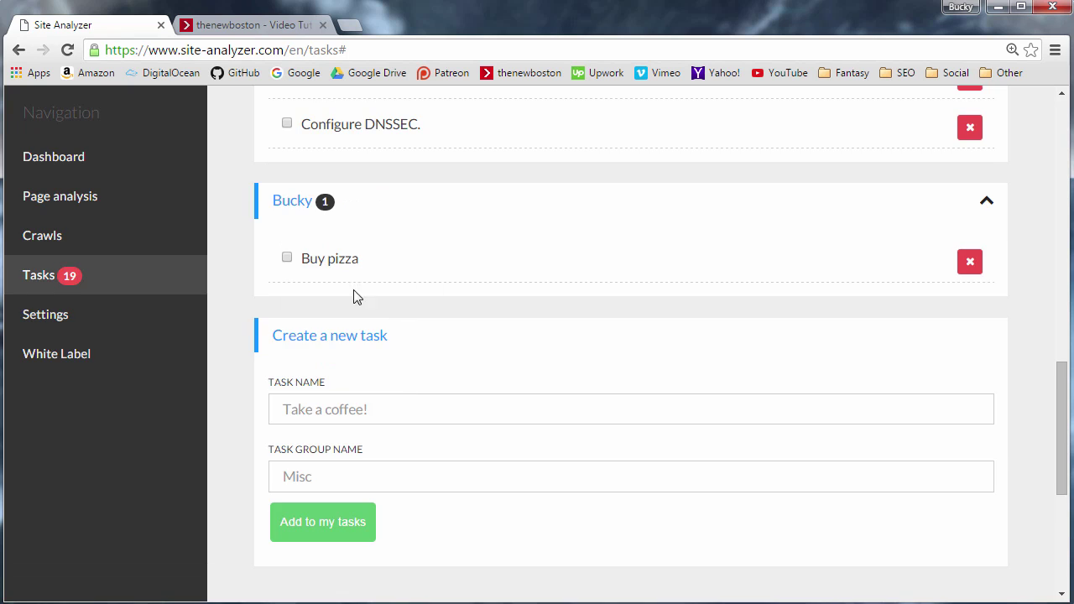
Collapse the thenewboston.com task group to show only the personal task group's contents.
{"action": "scroll", "coordinate": [353, 289], "scroll_direction": "up", "scroll_amount": 12}
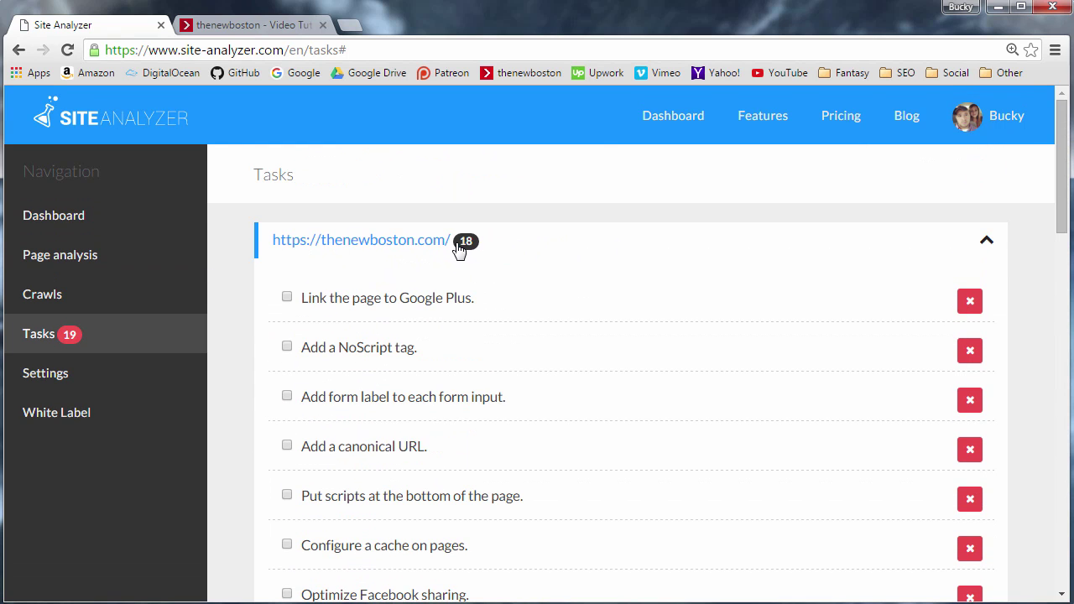
{"action": "left_click", "coordinate": [986, 243]}
{"action": "scroll", "coordinate": [472, 286], "scroll_direction": "down", "scroll_amount": 1}
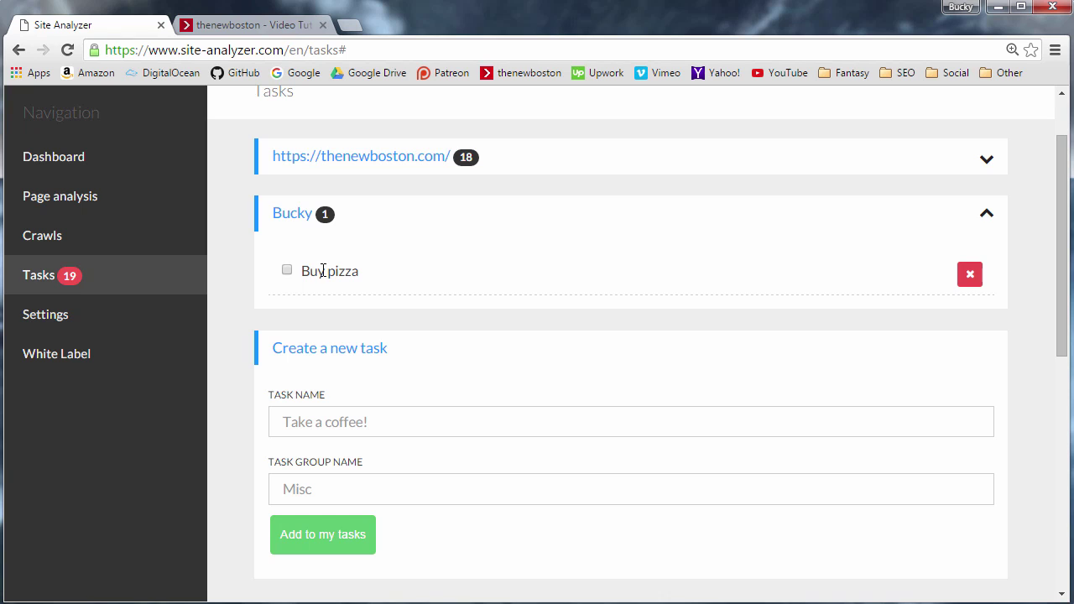
Create the task "Watch TV" in the same personal task group as "Buy pizza".
{"action": "left_click", "coordinate": [354, 417]}
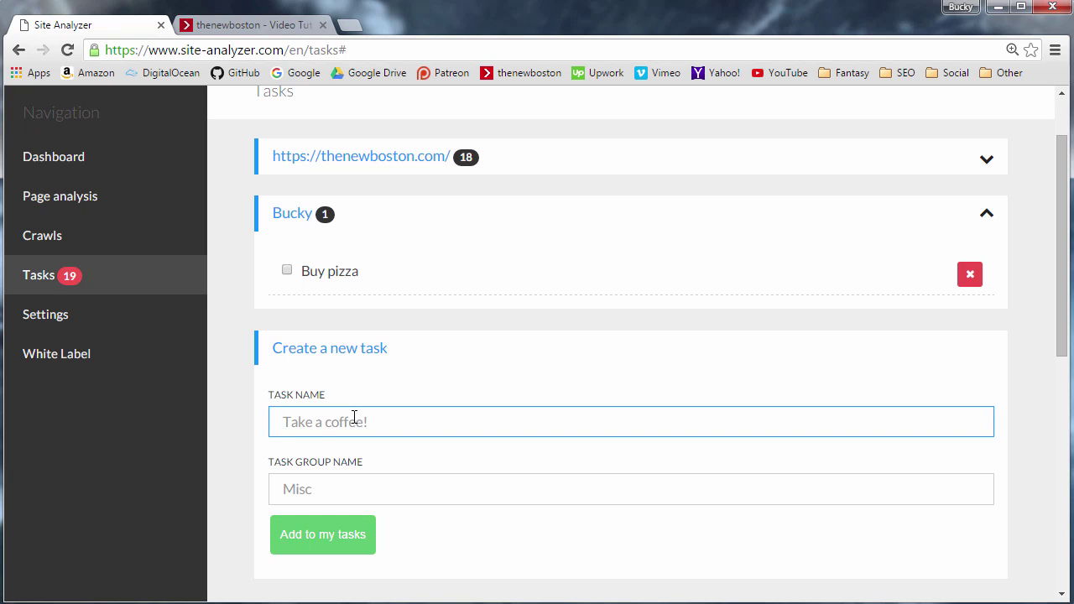
{"action": "type", "text": "Watch TV"}
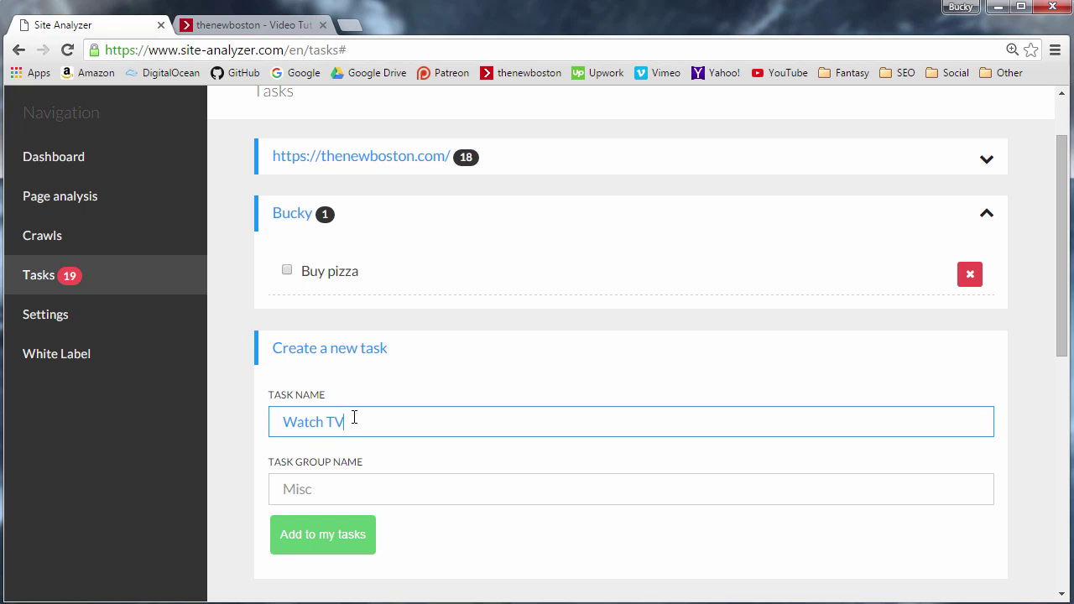
{"action": "left_click", "coordinate": [300, 489]}
{"action": "type", "text": "Bucky"}
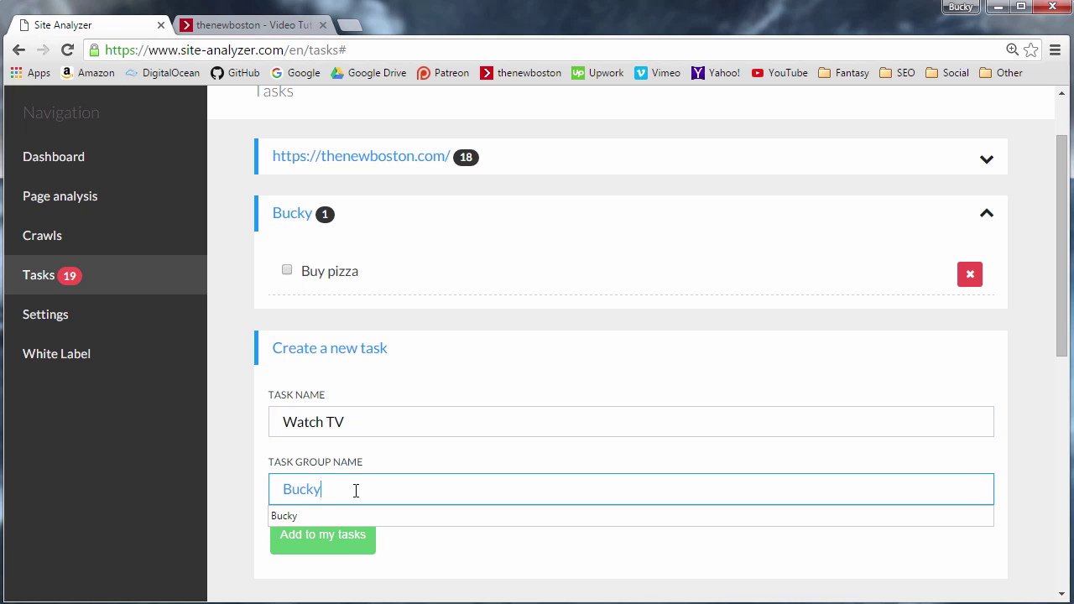
{"action": "left_click", "coordinate": [324, 541]}
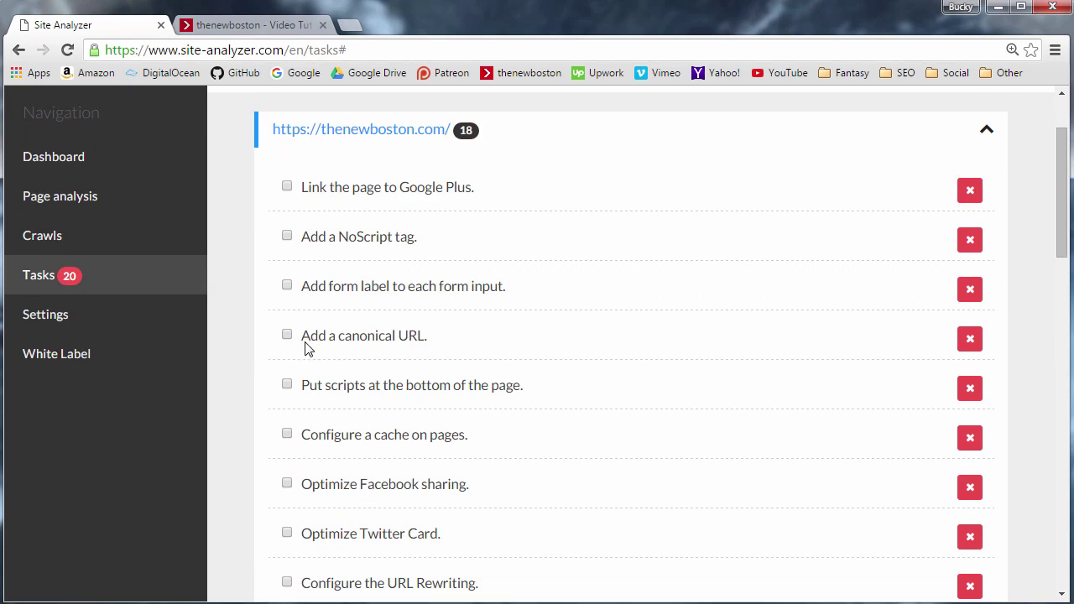
Enter a second person's first name as the task group name for a new task.
{"action": "scroll", "coordinate": [307, 348], "scroll_direction": "down", "scroll_amount": 9}
{"action": "scroll", "coordinate": [360, 271], "scroll_direction": "down", "scroll_amount": 3}
{"action": "scroll", "coordinate": [384, 264], "scroll_direction": "up", "scroll_amount": 1}
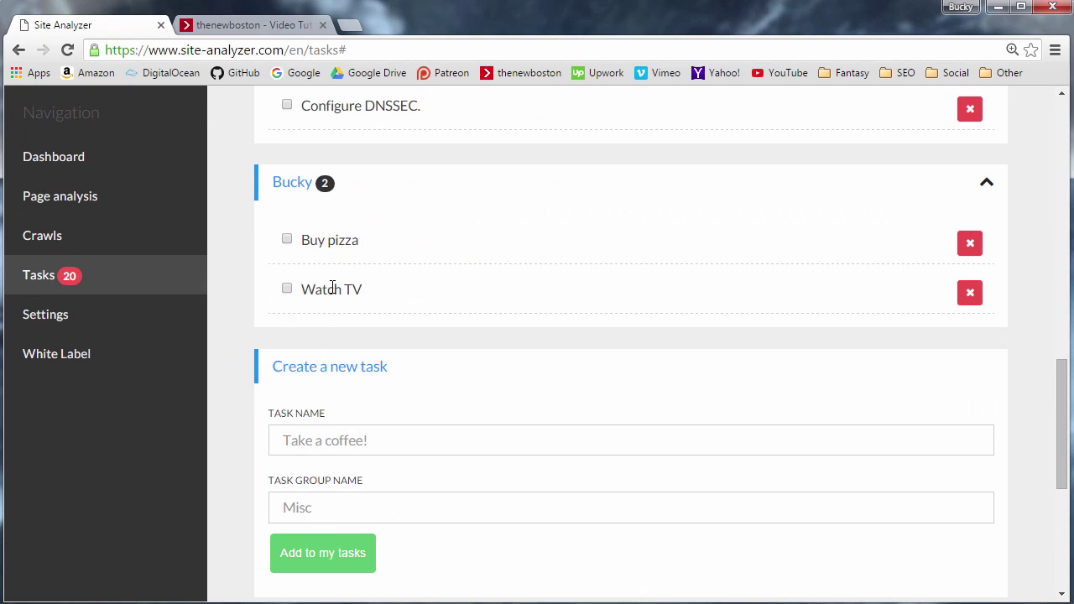
{"action": "scroll", "coordinate": [366, 386], "scroll_direction": "down", "scroll_amount": 1}
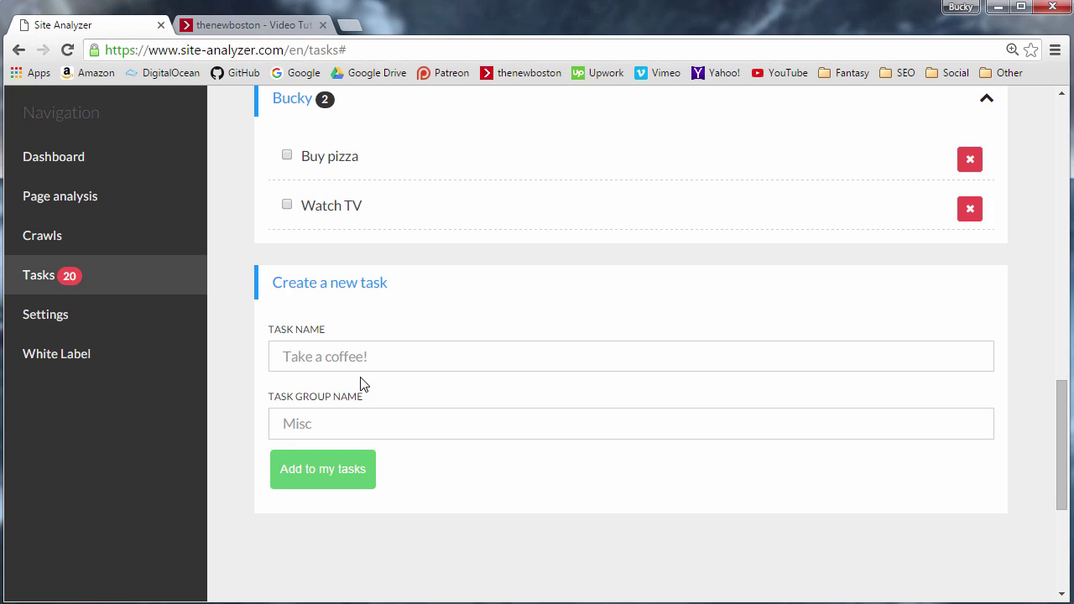
{"action": "left_click", "coordinate": [307, 426]}
{"action": "type", "text": "Eric"}
{"action": "left_click", "coordinate": [270, 381]}
Name the new task "Fix everything" and add it to the task list.
{"action": "left_click", "coordinate": [348, 354]}
{"action": "type", "text": "Fix"}
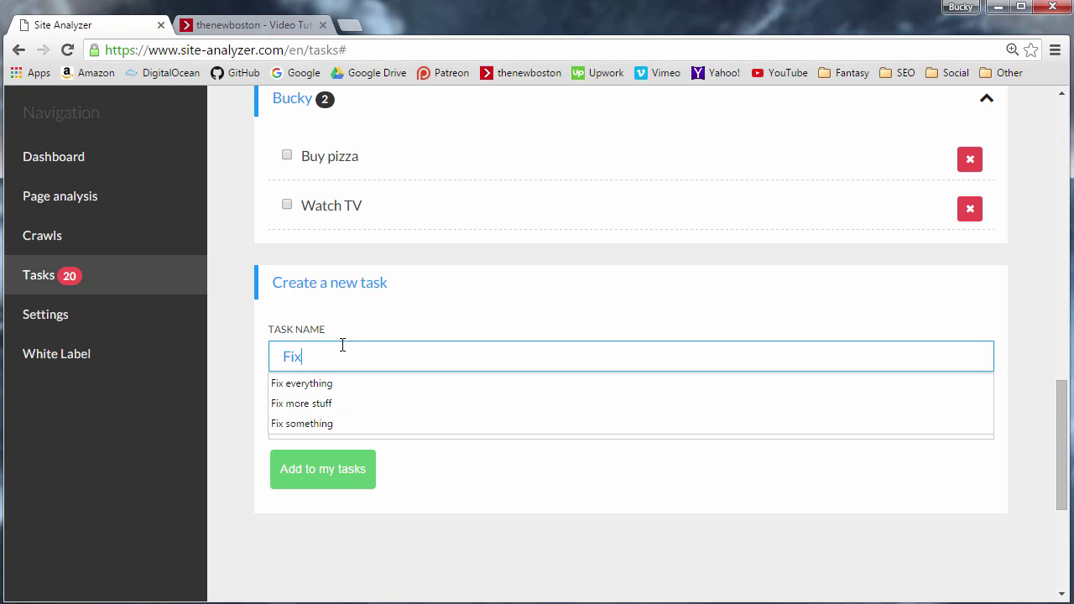
{"action": "key", "text": "Down"}
{"action": "type", "text": "ix"}
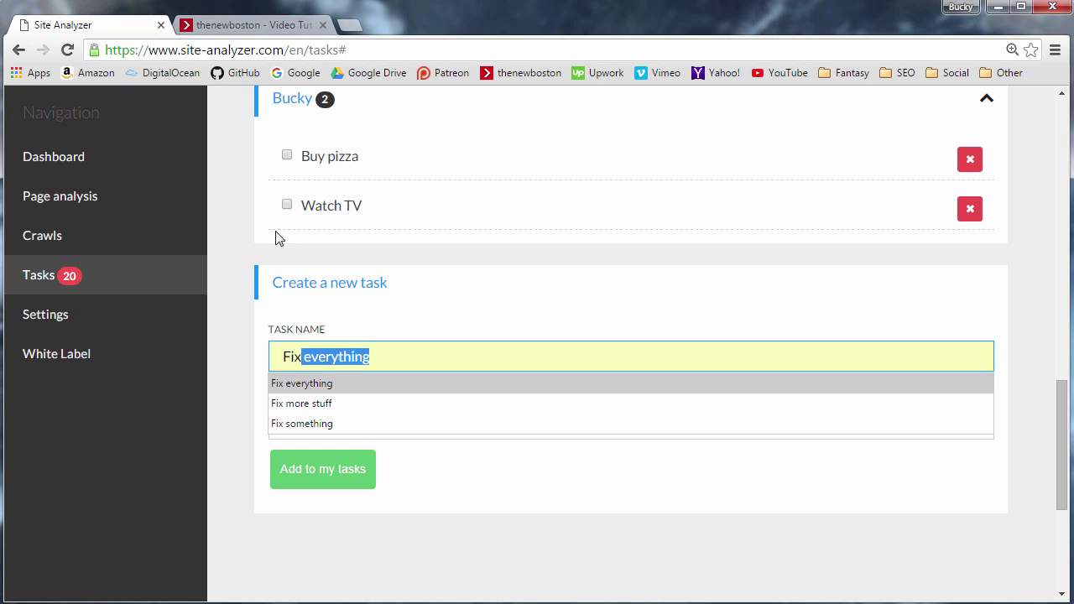
{"action": "key", "text": "Escape"}
{"action": "type", "text": "e"}
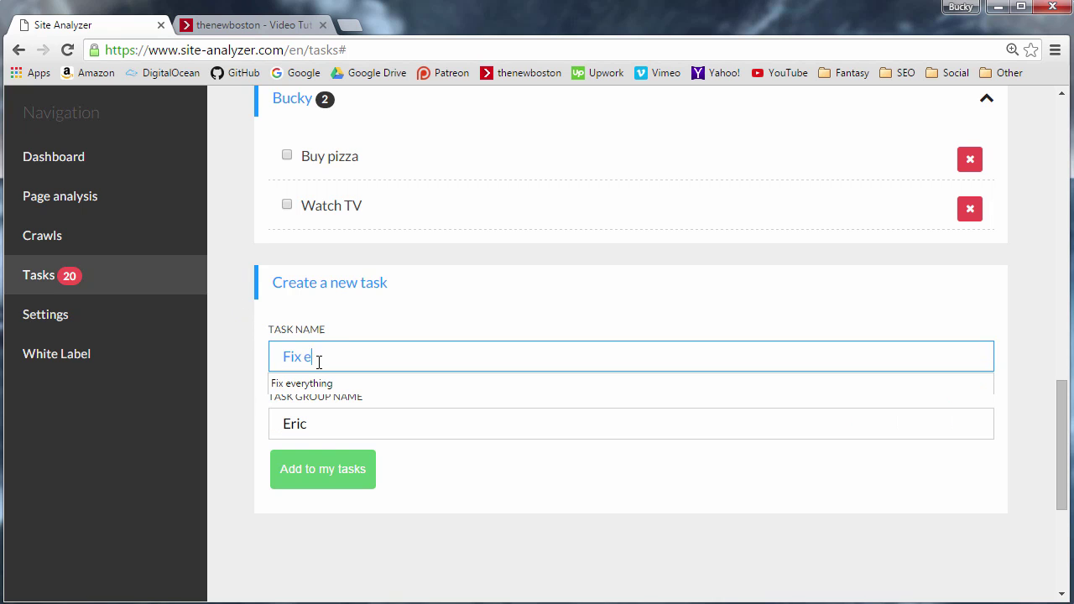
{"action": "type", "text": "v"}
{"action": "key", "text": "Down"}
{"action": "key", "text": "Return"}
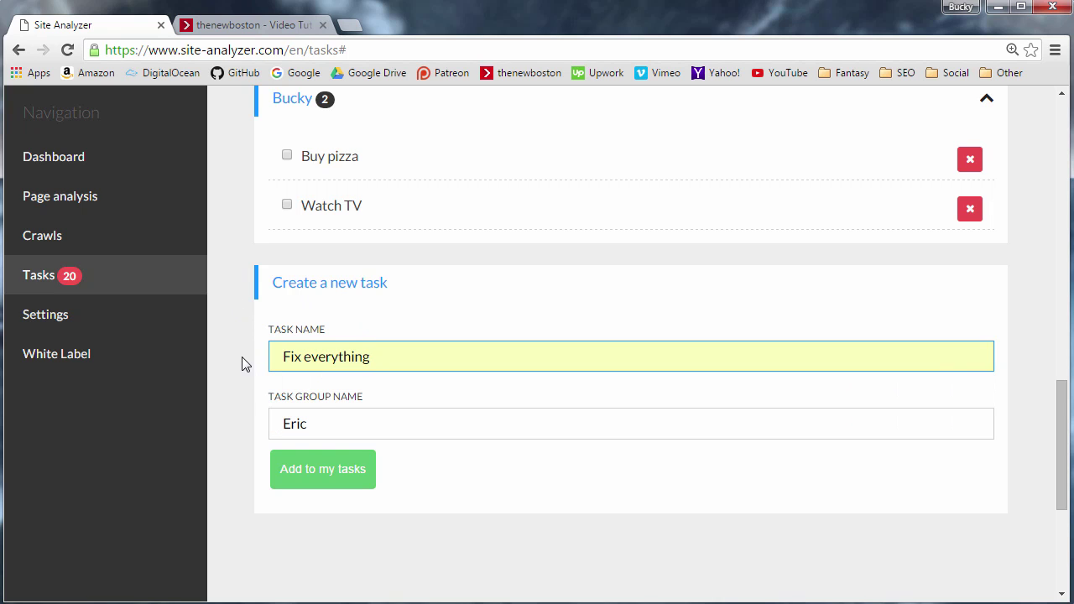
{"action": "left_click", "coordinate": [337, 483]}
{"action": "scroll", "coordinate": [277, 285], "scroll_direction": "up", "scroll_amount": 2}
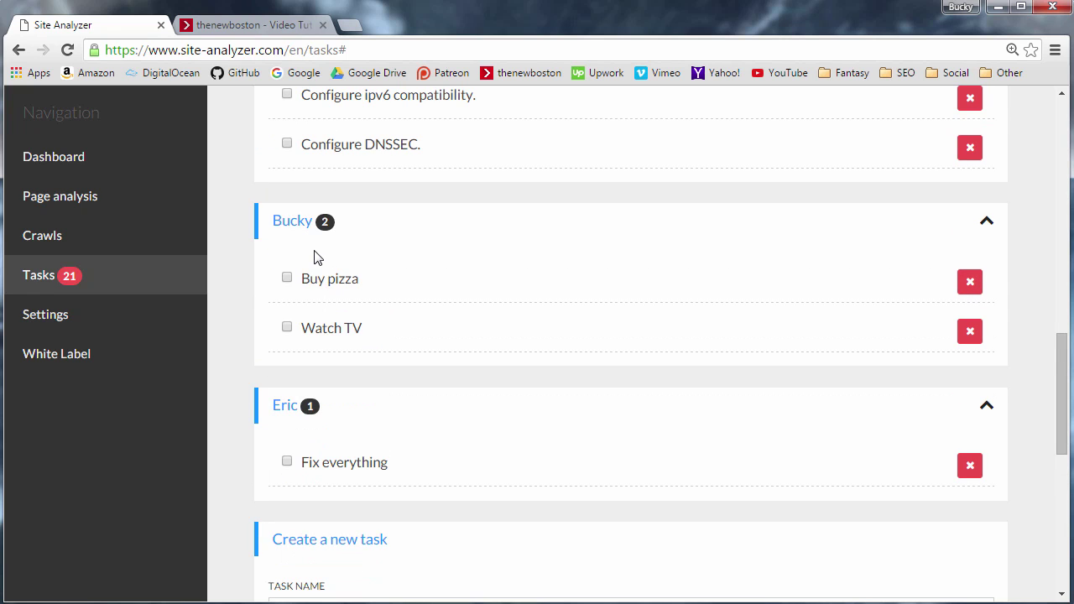
Glance at the thenewboston website, and review the website and personal task groups in Site Analyzer.
{"action": "left_click", "coordinate": [224, 23]}
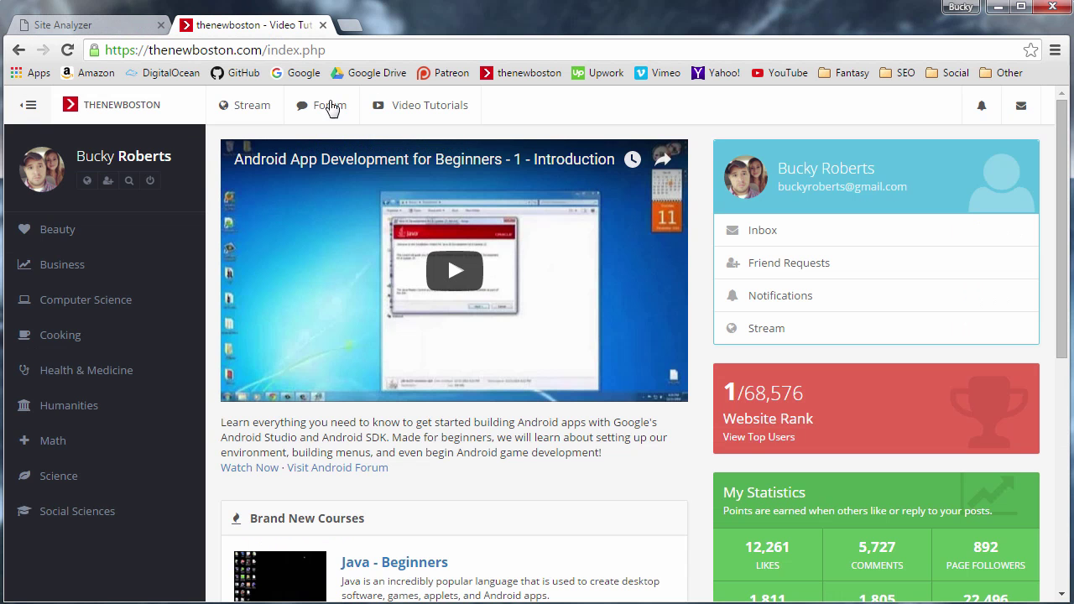
{"action": "left_click", "coordinate": [74, 23]}
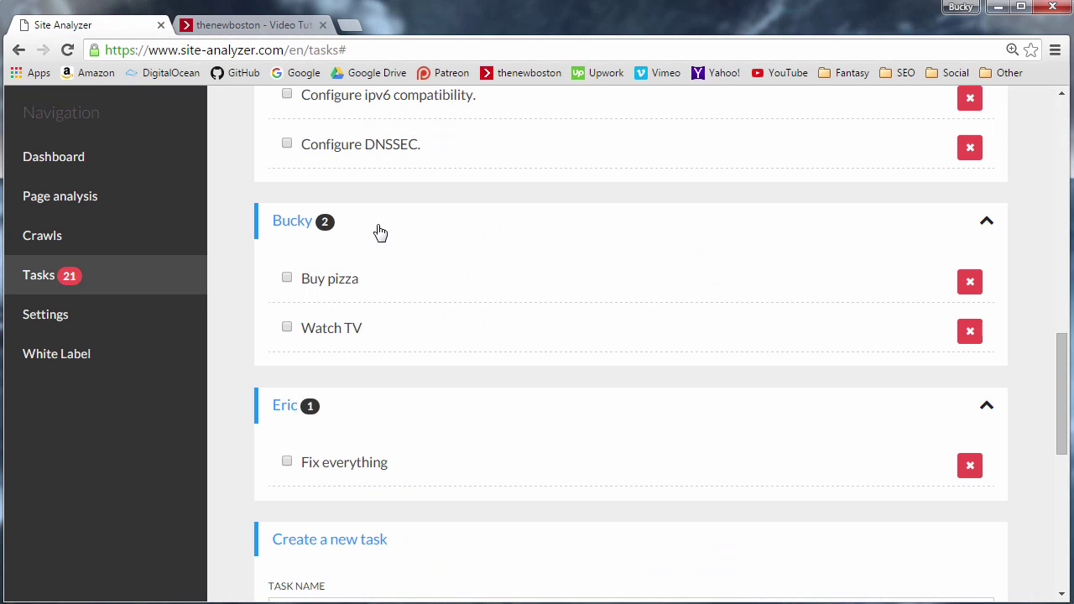
{"action": "scroll", "coordinate": [247, 254], "scroll_direction": "down", "scroll_amount": 2}
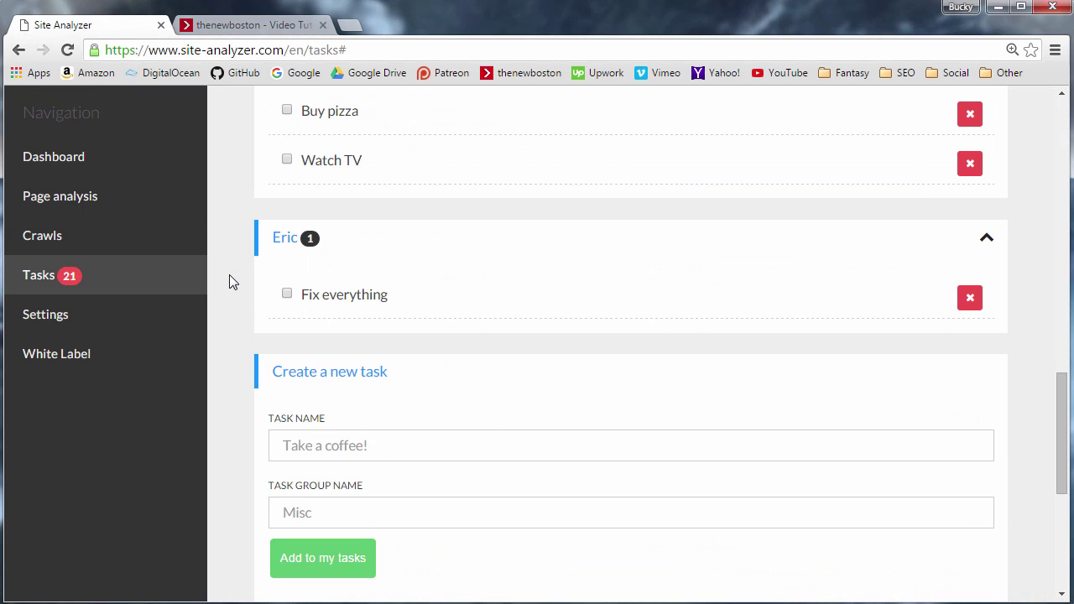
{"action": "scroll", "coordinate": [233, 285], "scroll_direction": "up", "scroll_amount": 1}
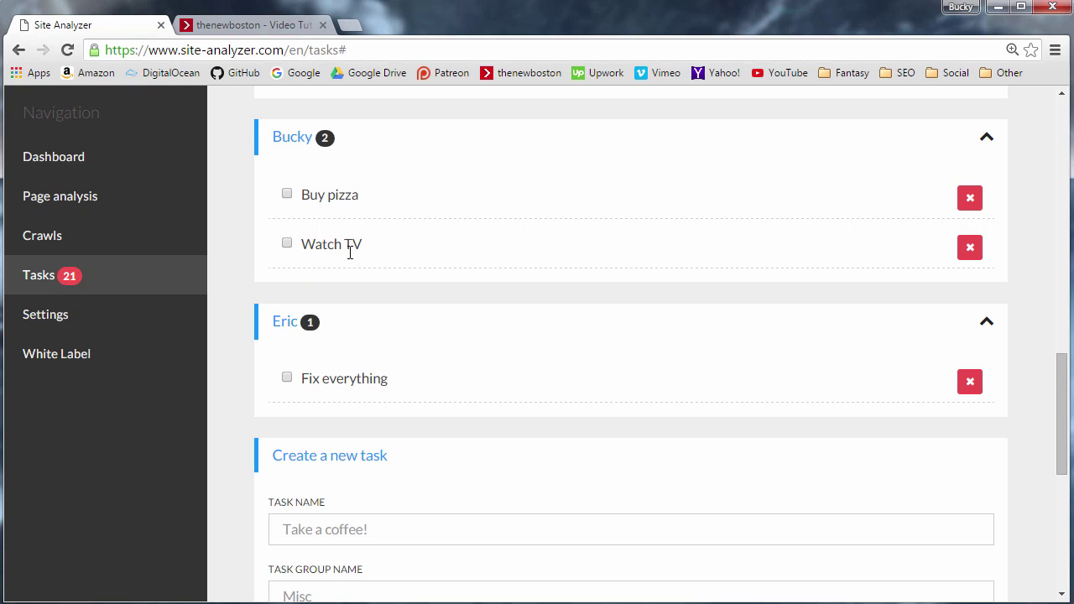
{"action": "scroll", "coordinate": [337, 342], "scroll_direction": "up", "scroll_amount": 3}
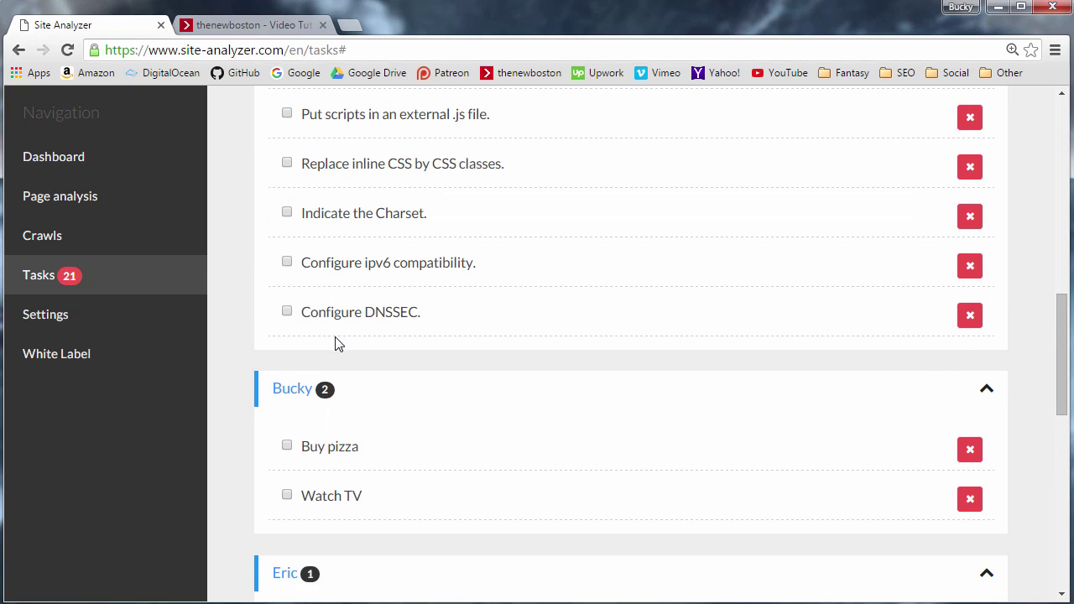
{"action": "scroll", "coordinate": [337, 342], "scroll_direction": "up", "scroll_amount": 15}
{"action": "scroll", "coordinate": [402, 248], "scroll_direction": "down", "scroll_amount": 4}
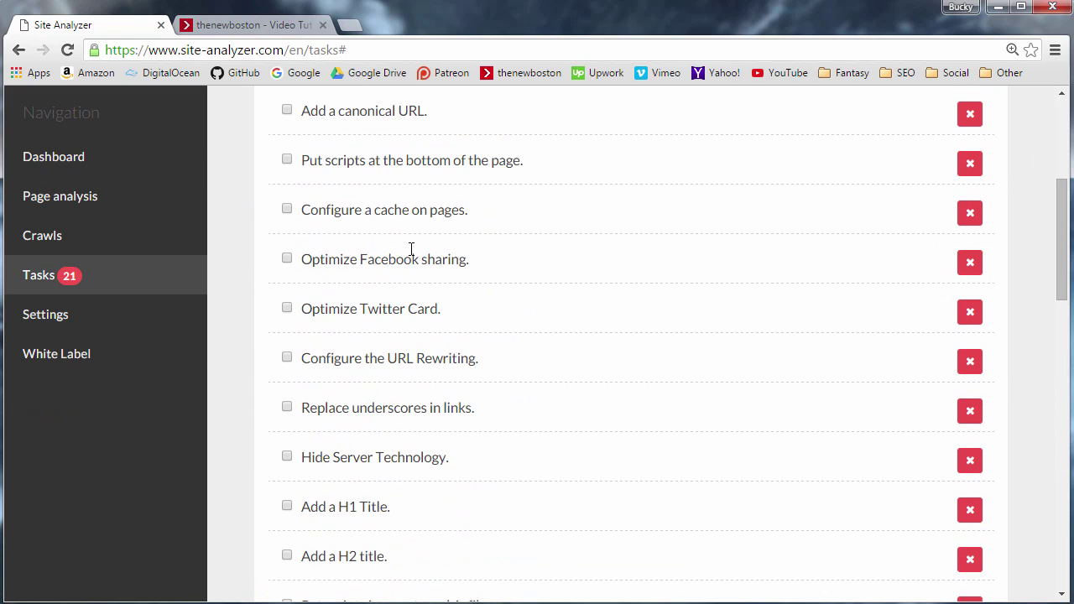
{"action": "scroll", "coordinate": [436, 264], "scroll_direction": "down", "scroll_amount": 10}
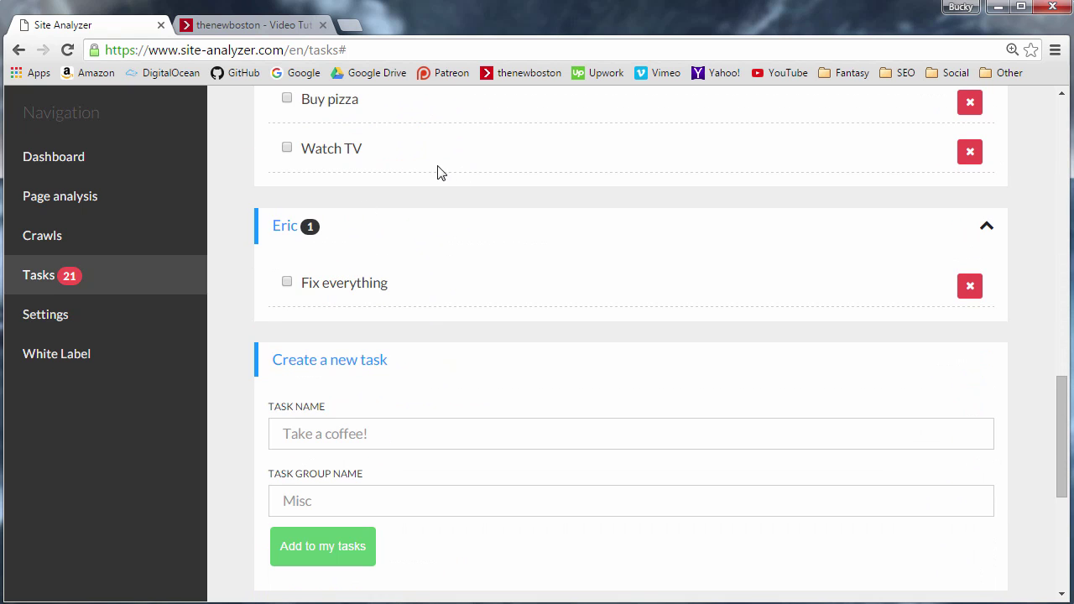
Open the profile settings and review the public profile, email, password and account deletion options.
{"action": "left_click", "coordinate": [151, 236]}
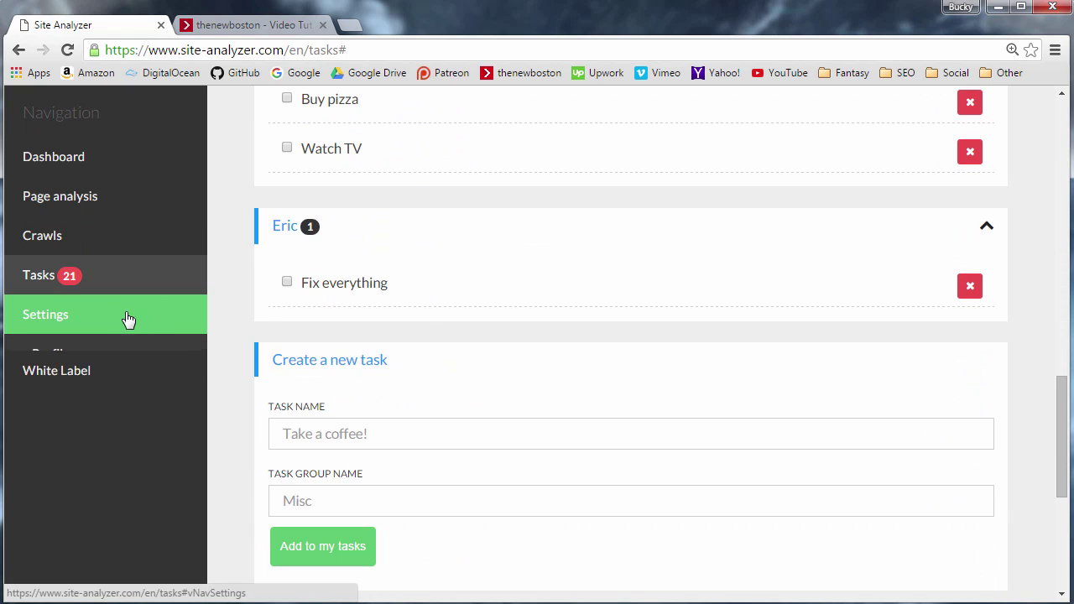
{"action": "left_click", "coordinate": [128, 317]}
{"action": "left_click", "coordinate": [87, 351]}
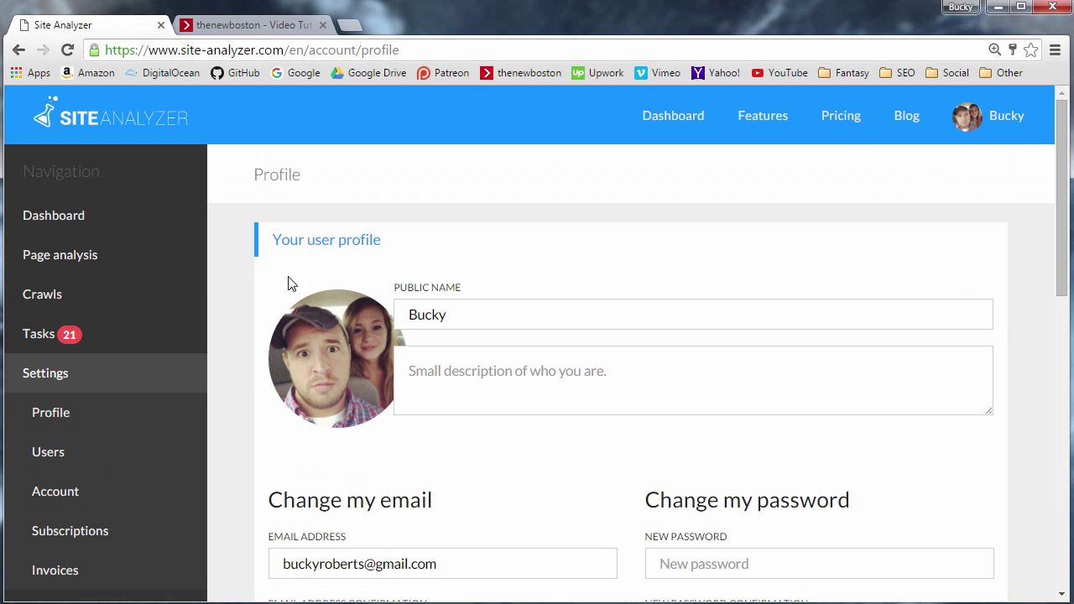
{"action": "scroll", "coordinate": [252, 302], "scroll_direction": "down", "scroll_amount": 4}
{"action": "scroll", "coordinate": [250, 308], "scroll_direction": "up", "scroll_amount": 4}
{"action": "scroll", "coordinate": [235, 295], "scroll_direction": "down", "scroll_amount": 6}
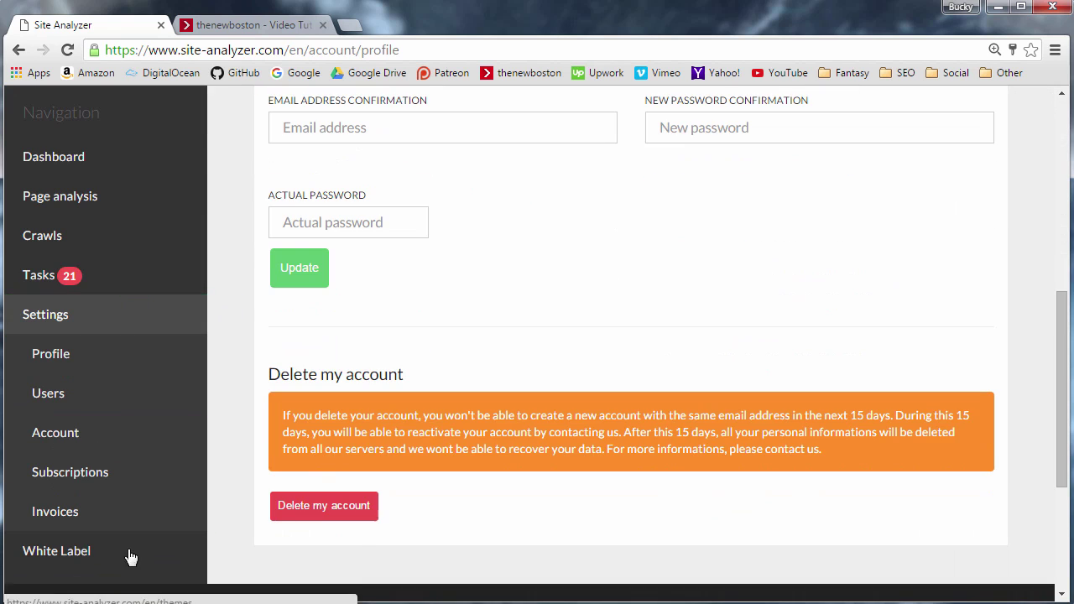
Open the White Label themes page and view the existing report theme.
{"action": "left_click", "coordinate": [92, 557]}
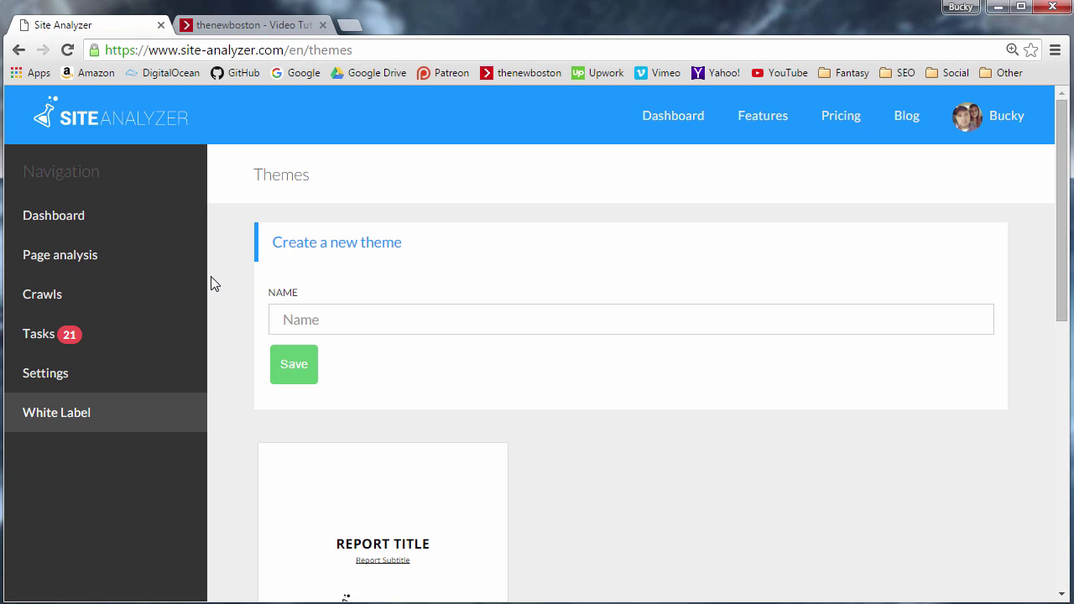
{"action": "scroll", "coordinate": [223, 276], "scroll_direction": "down", "scroll_amount": 2}
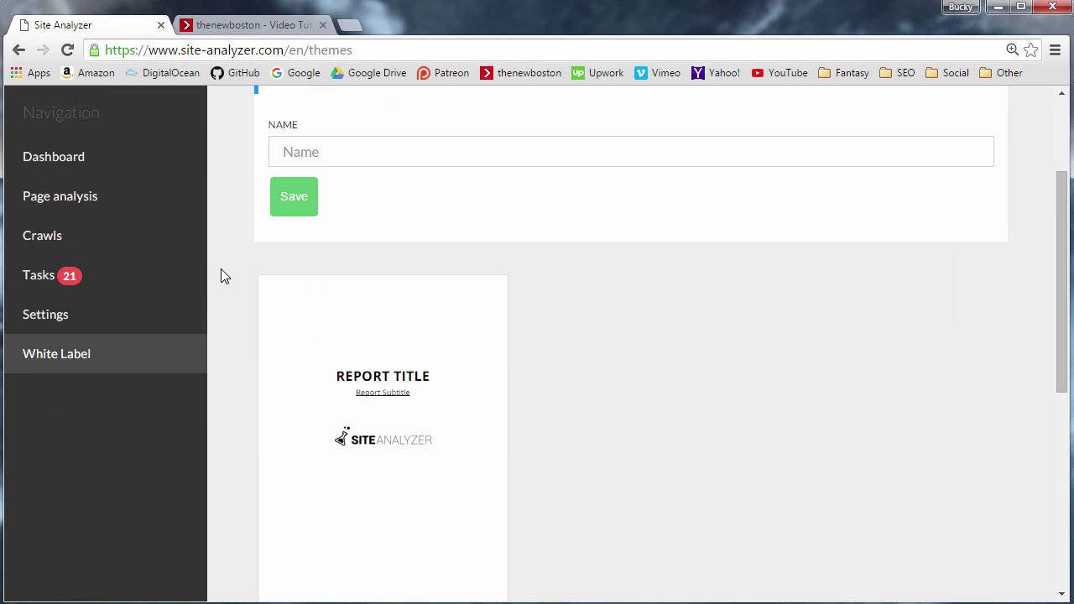
View the page analysis section and the website crawl reports.
{"action": "left_click", "coordinate": [112, 199]}
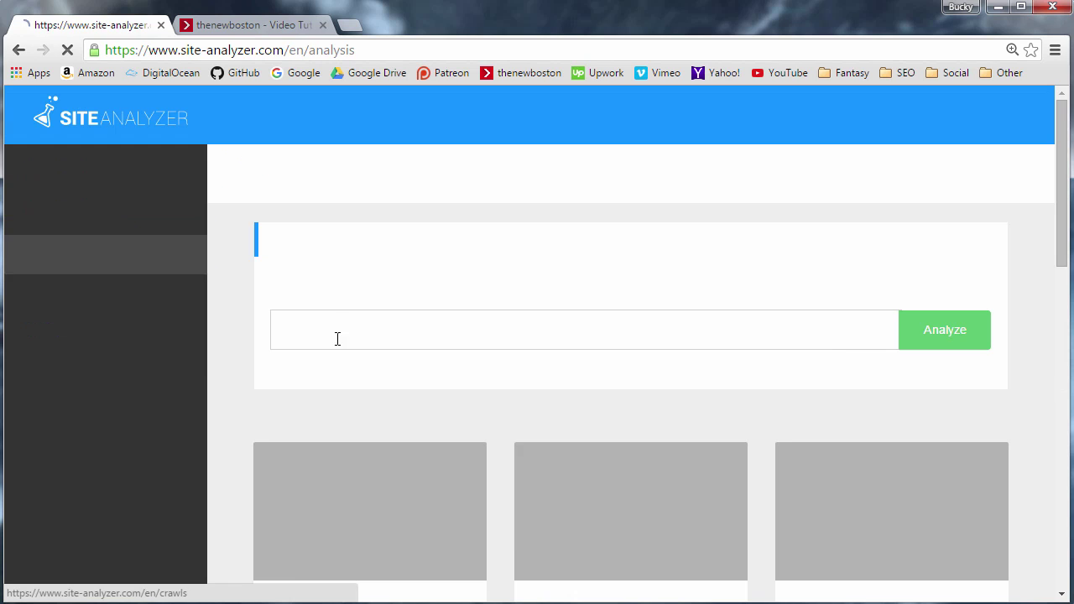
{"action": "scroll", "coordinate": [96, 256], "scroll_direction": "down", "scroll_amount": 1}
{"action": "left_click", "coordinate": [95, 250]}
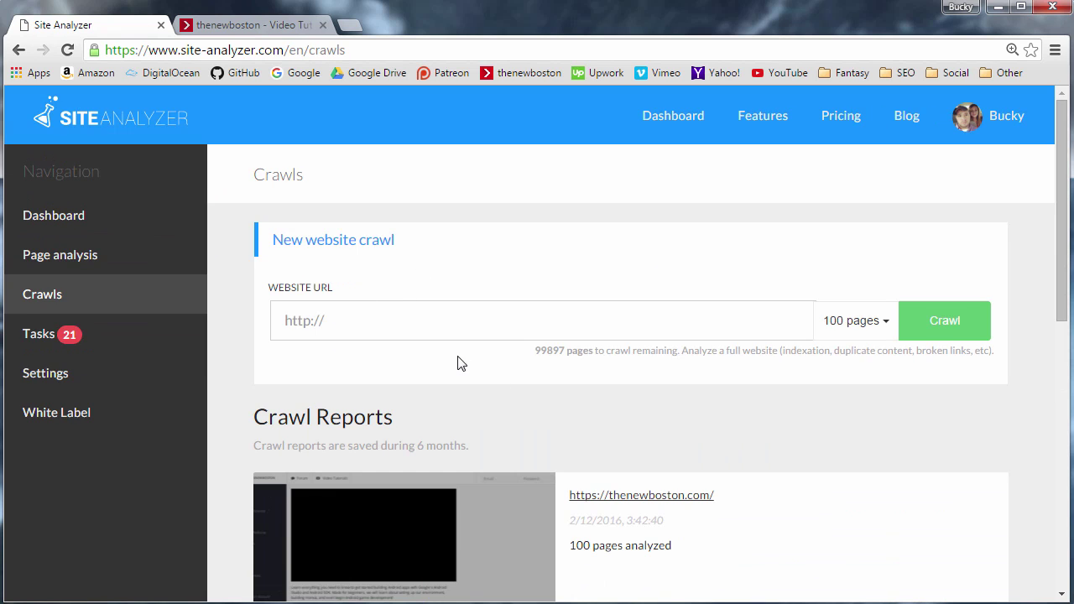
{"action": "scroll", "coordinate": [537, 296], "scroll_direction": "down", "scroll_amount": 4}
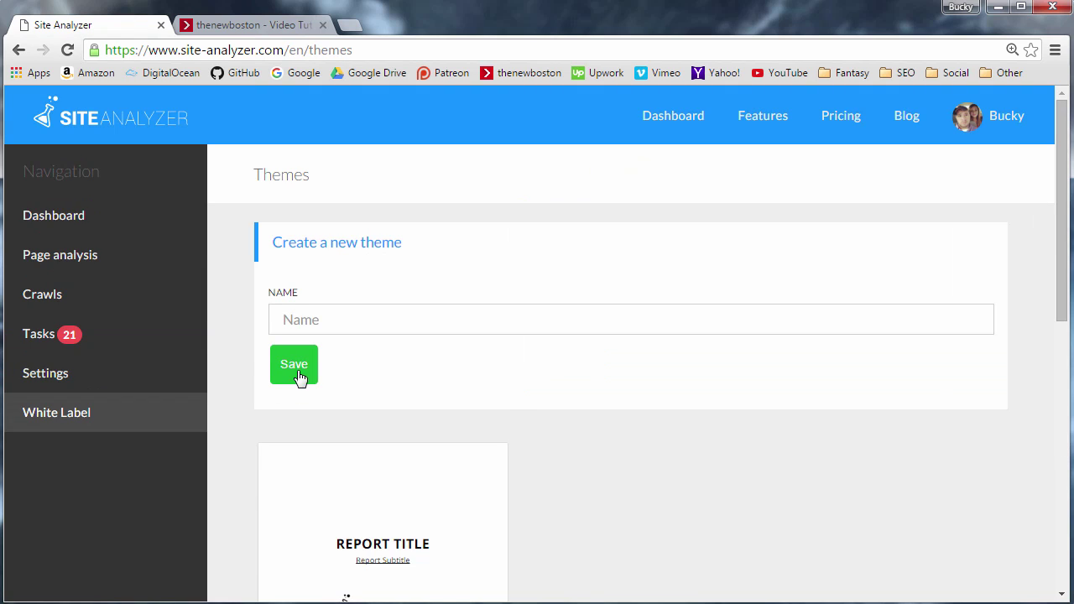
Create a new White Label theme named with the account holder's first name followed by "s Theme".
{"action": "scroll", "coordinate": [215, 300], "scroll_direction": "down", "scroll_amount": 2}
{"action": "scroll", "coordinate": [223, 321], "scroll_direction": "down", "scroll_amount": 1}
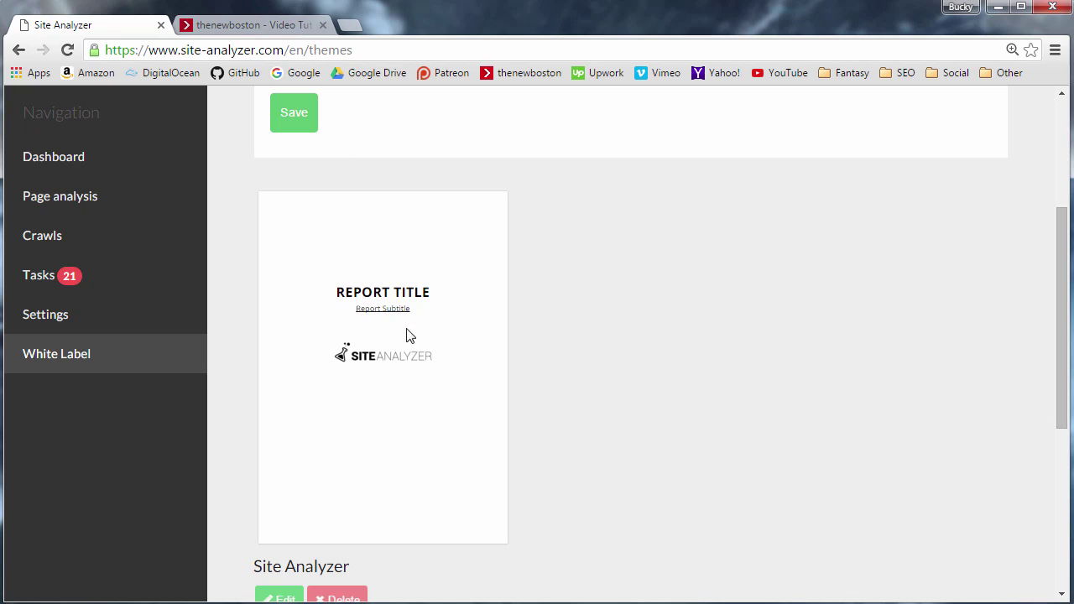
{"action": "scroll", "coordinate": [401, 295], "scroll_direction": "up", "scroll_amount": 2}
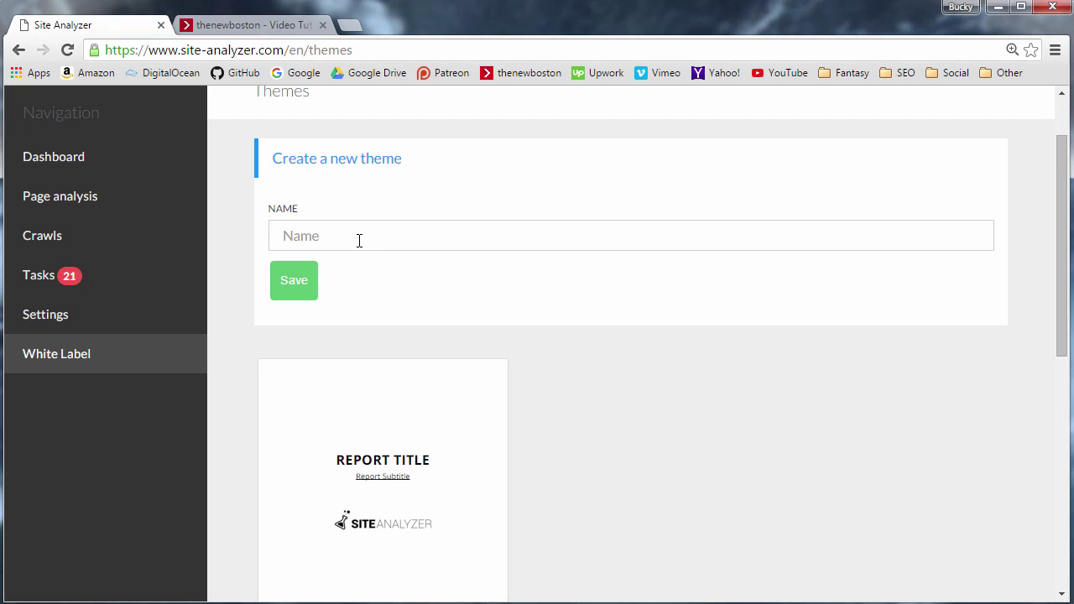
{"action": "left_click", "coordinate": [359, 241]}
{"action": "type", "text": "Buckyd"}
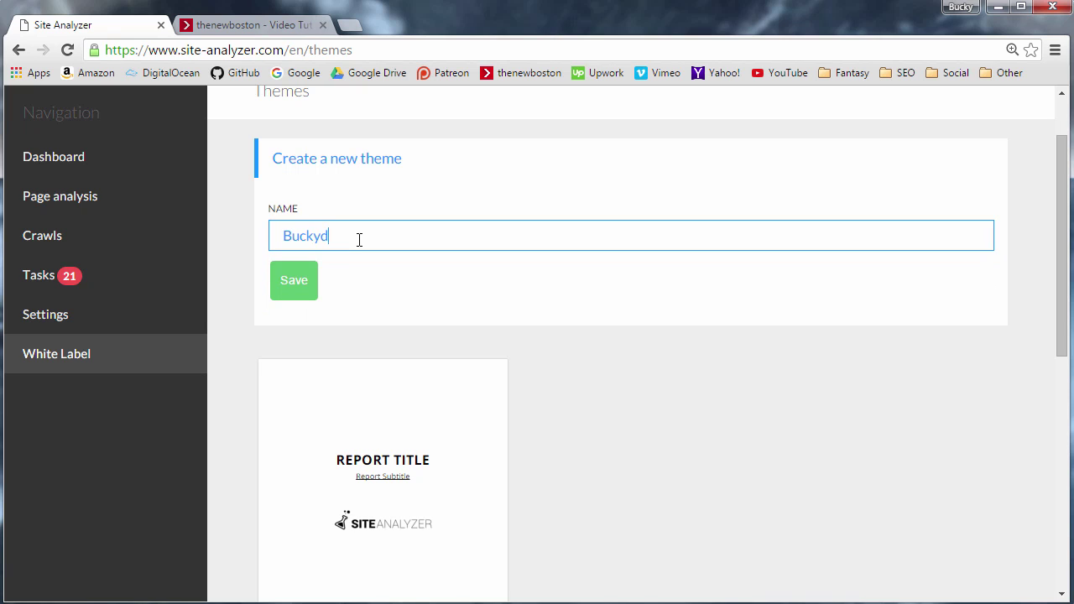
{"action": "key", "text": "BackSpace"}
{"action": "type", "text": "s Theme"}
{"action": "left_click", "coordinate": [298, 290]}
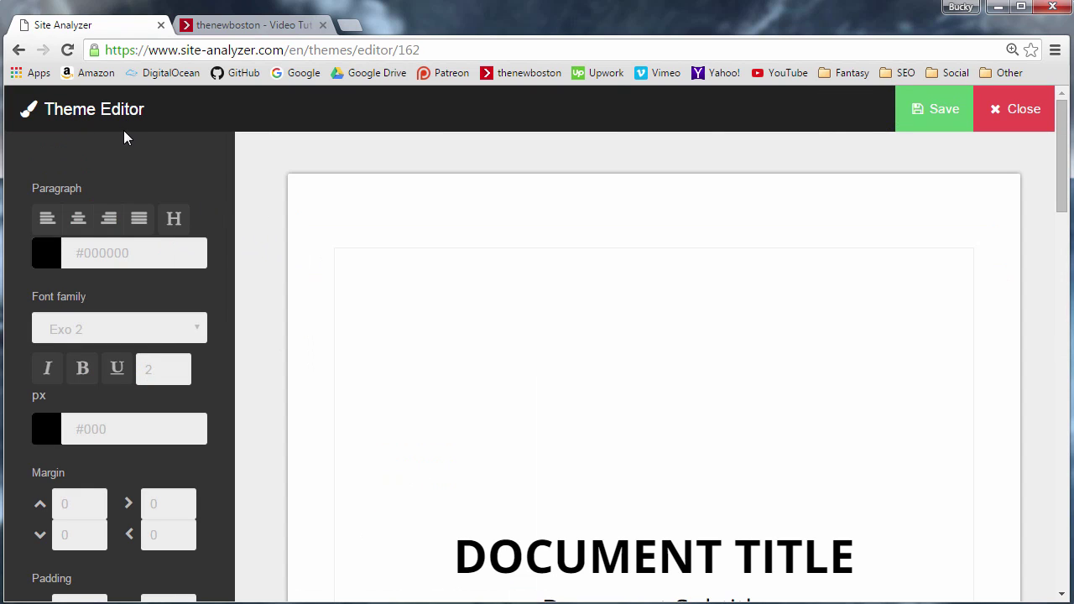
Remove the bold formatting from the Document Title on the theme's cover page.
{"action": "scroll", "coordinate": [382, 210], "scroll_direction": "down", "scroll_amount": 6}
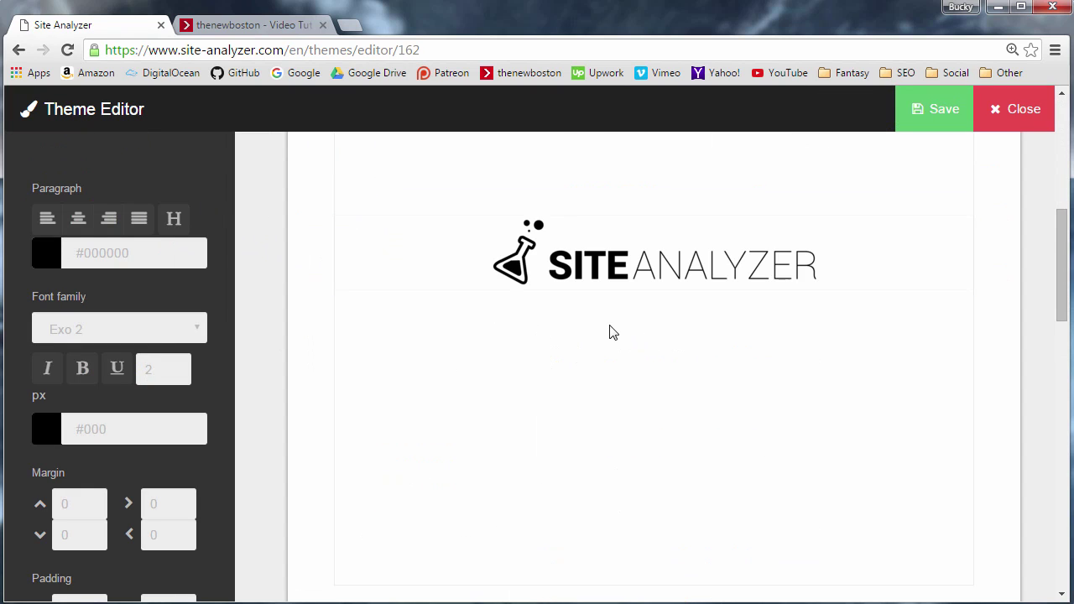
{"action": "scroll", "coordinate": [621, 344], "scroll_direction": "up", "scroll_amount": 2}
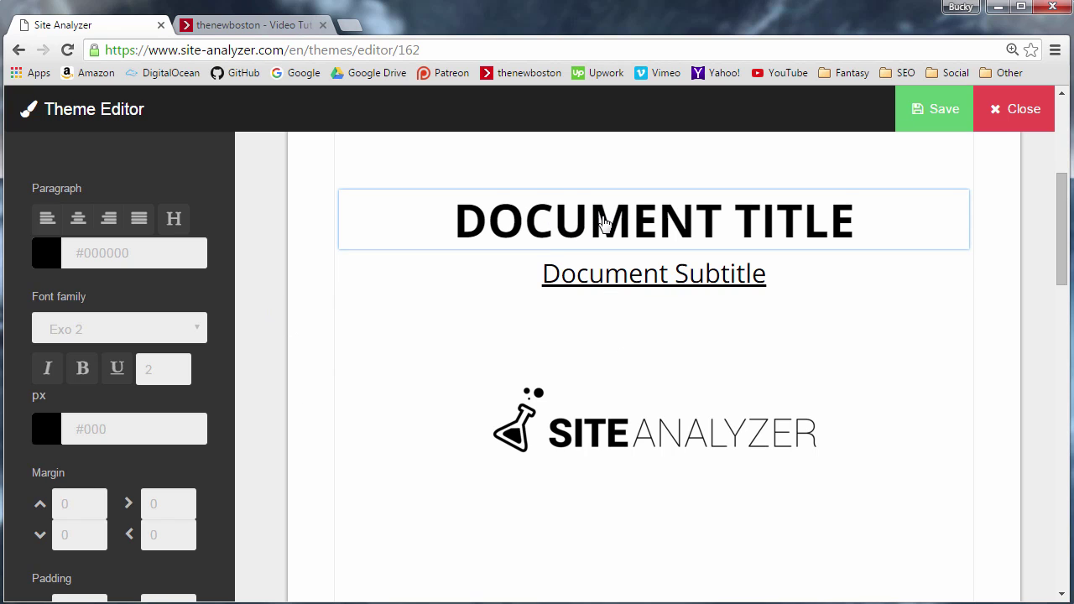
{"action": "left_click", "coordinate": [558, 222]}
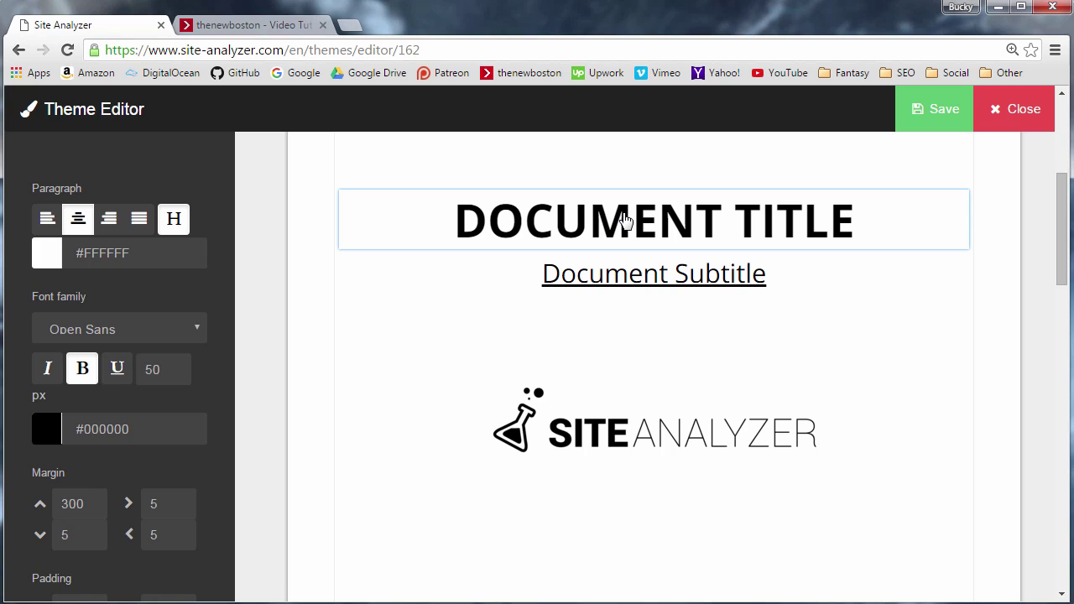
{"action": "left_click", "coordinate": [83, 369]}
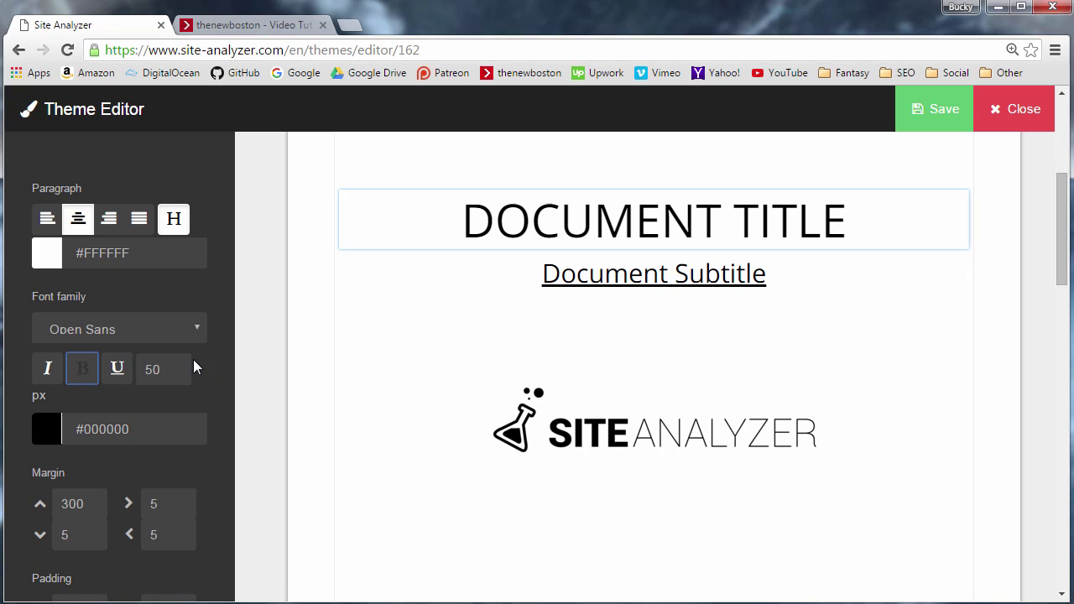
Set the Document Title's text colour to dark blue, #134a92, and close the colour picker.
{"action": "left_click", "coordinate": [34, 429]}
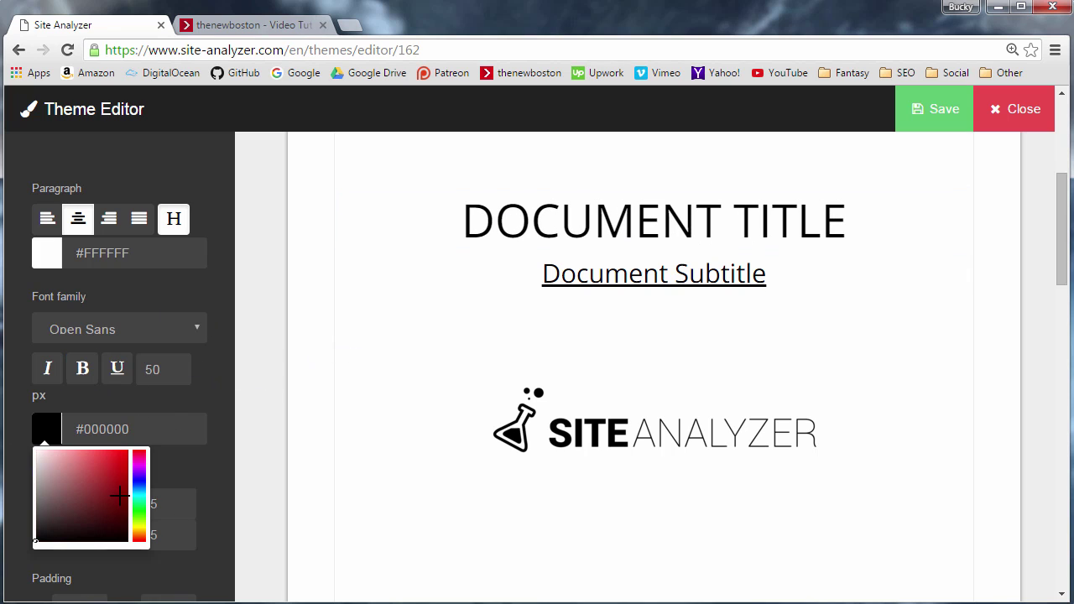
{"action": "left_click_drag", "start_coordinate": [139, 464], "coordinate": [142, 491]}
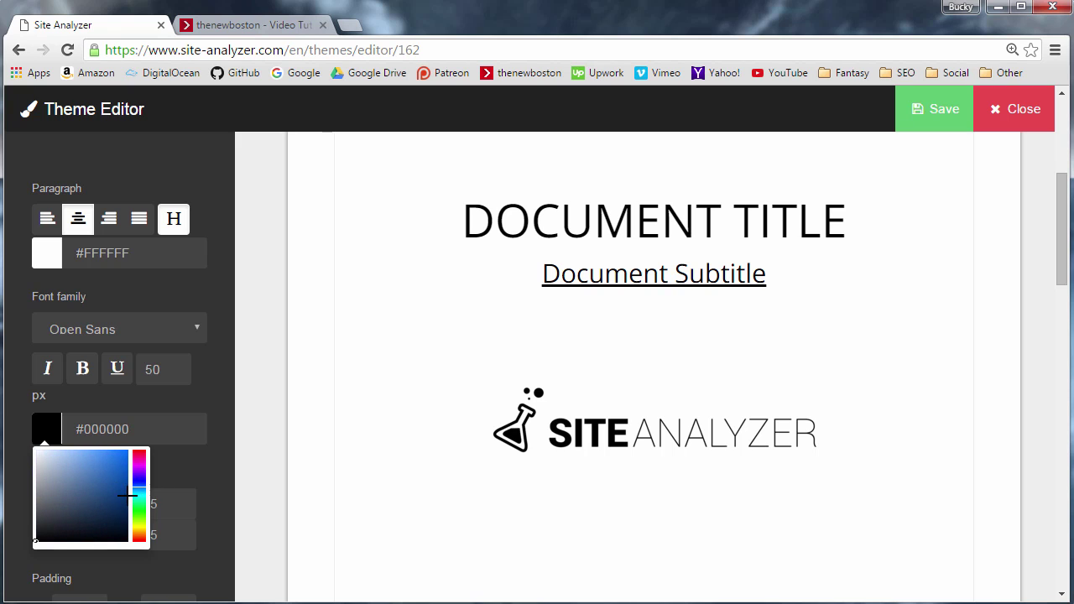
{"action": "left_click", "coordinate": [115, 488]}
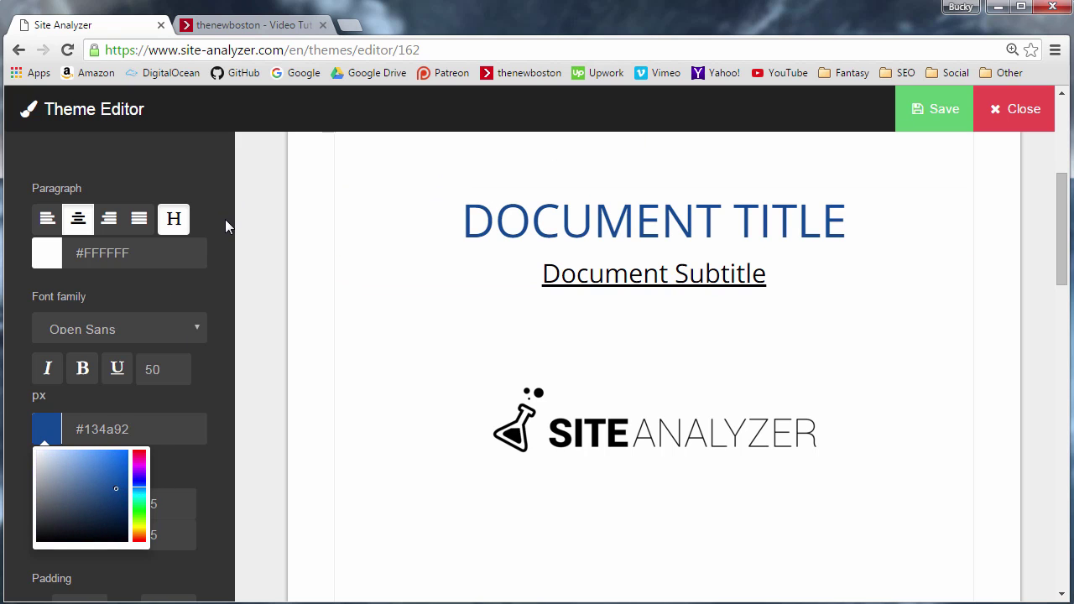
{"action": "scroll", "coordinate": [302, 307], "scroll_direction": "down", "scroll_amount": 3}
{"action": "scroll", "coordinate": [719, 288], "scroll_direction": "up", "scroll_amount": 2}
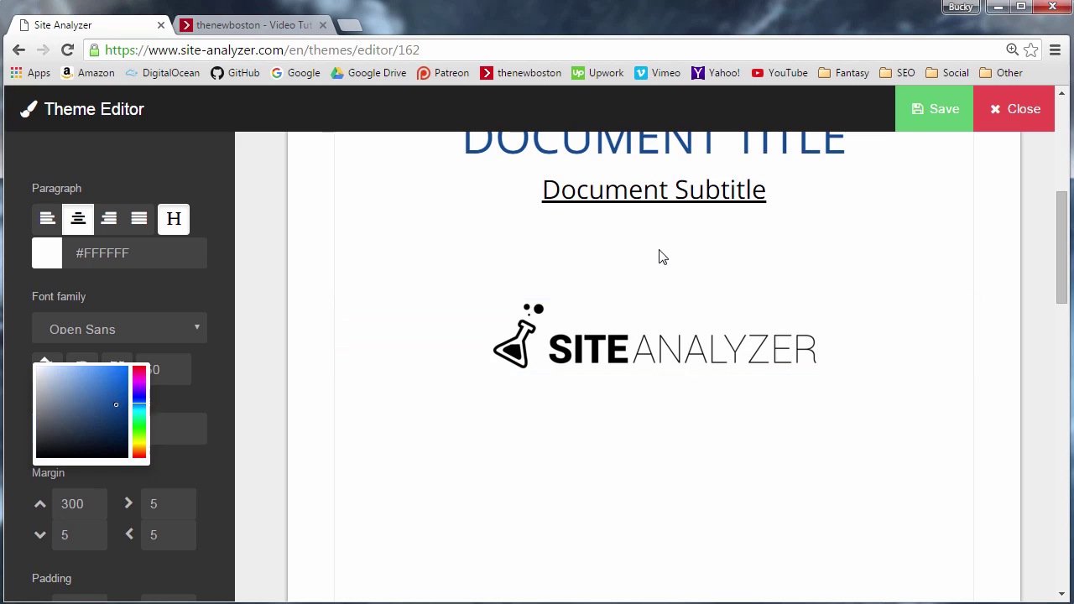
{"action": "scroll", "coordinate": [659, 256], "scroll_direction": "up", "scroll_amount": 2}
{"action": "left_click", "coordinate": [245, 304]}
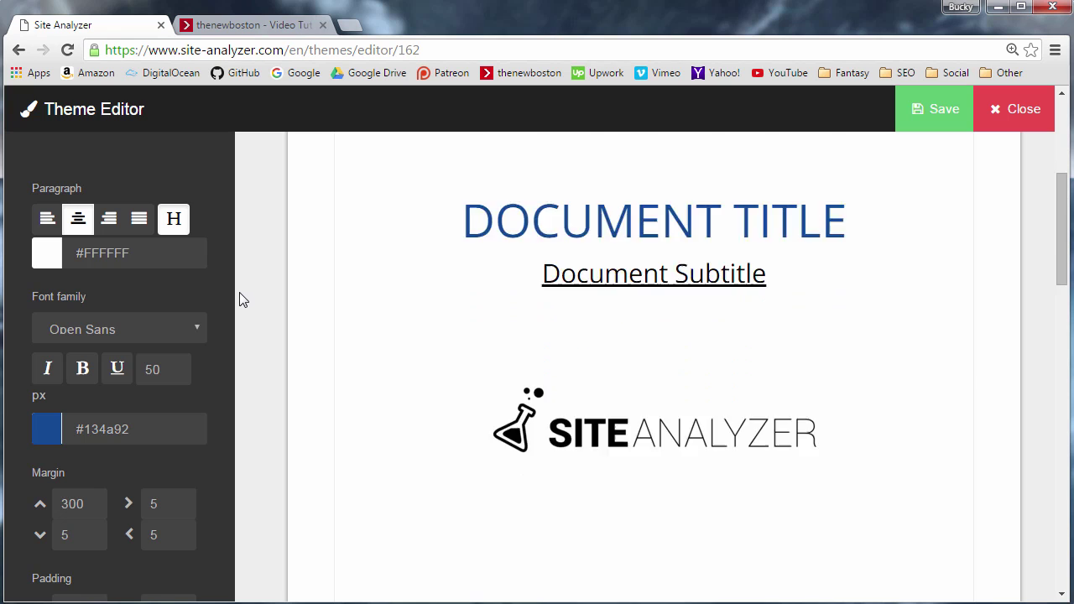
Look over the theme's sample report pages and save the theme.
{"action": "scroll", "coordinate": [565, 381], "scroll_direction": "down", "scroll_amount": 2}
{"action": "scroll", "coordinate": [598, 231], "scroll_direction": "up", "scroll_amount": 1}
{"action": "scroll", "coordinate": [592, 247], "scroll_direction": "down", "scroll_amount": 12}
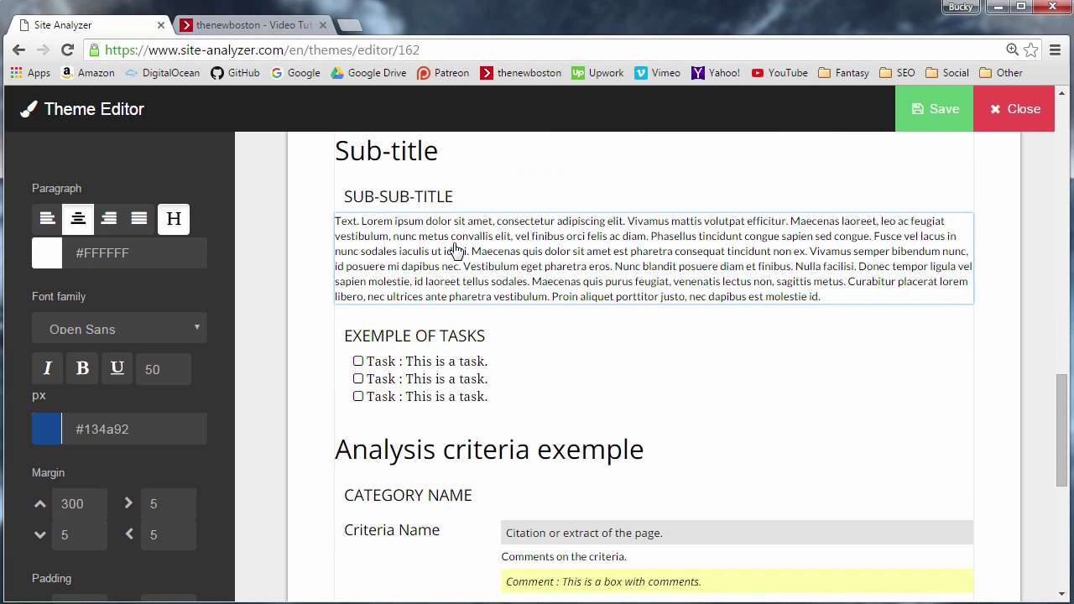
{"action": "scroll", "coordinate": [450, 249], "scroll_direction": "down", "scroll_amount": 2}
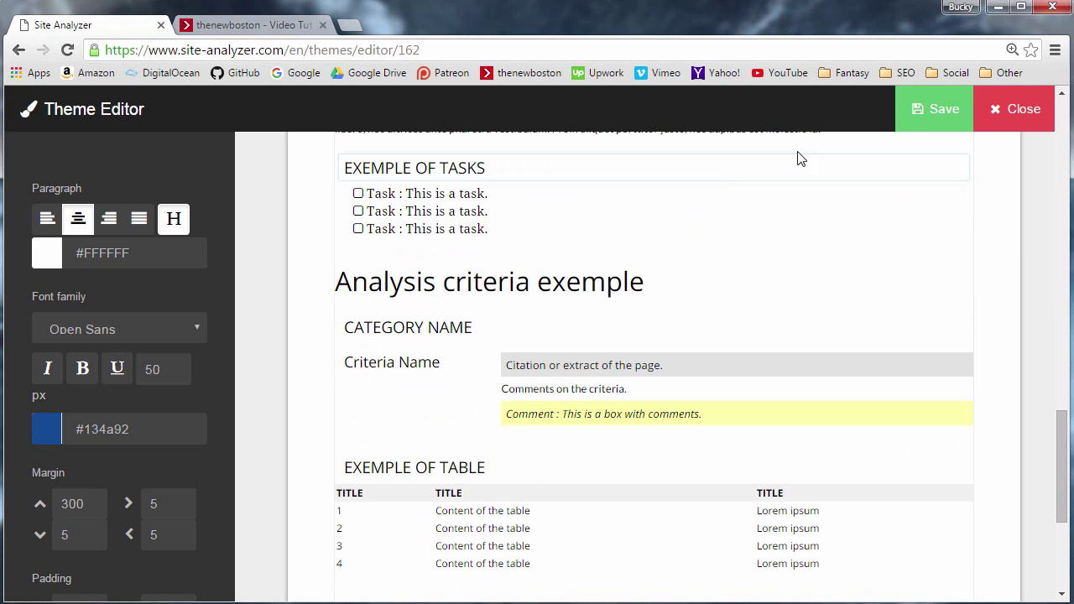
{"action": "scroll", "coordinate": [537, 290], "scroll_direction": "up", "scroll_amount": 4}
{"action": "scroll", "coordinate": [562, 306], "scroll_direction": "up", "scroll_amount": 8}
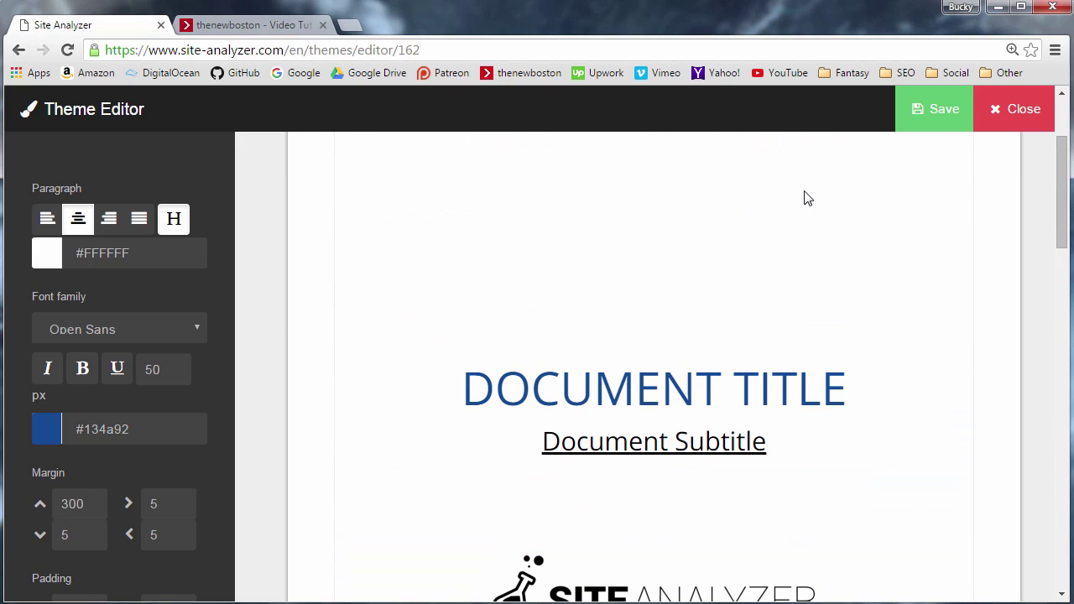
{"action": "left_click", "coordinate": [939, 110]}
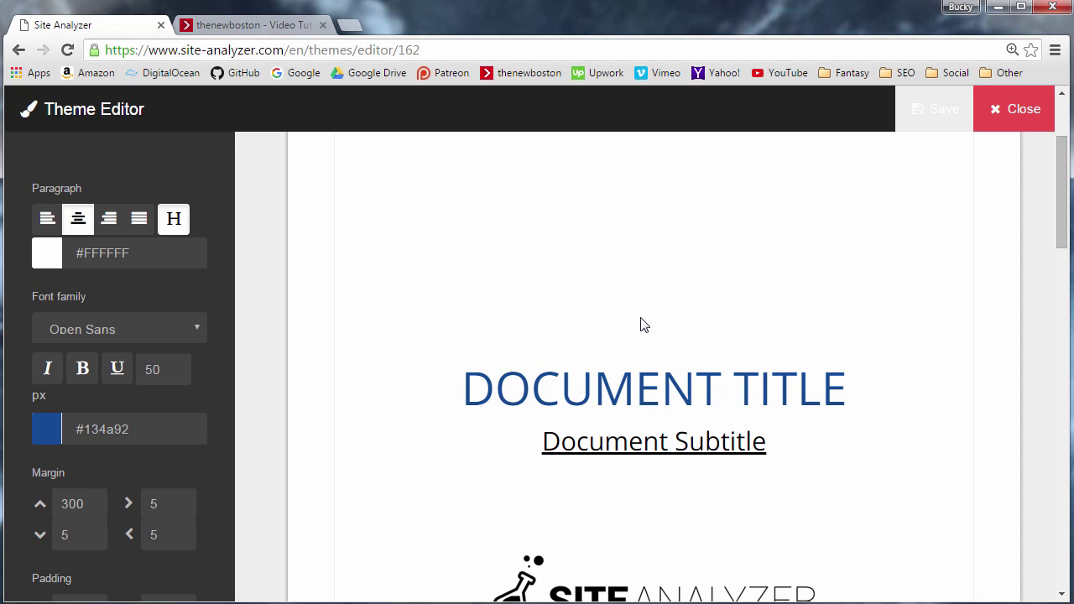
Close the theme editor and view the customized theme's preview among the saved themes.
{"action": "left_click", "coordinate": [276, 26]}
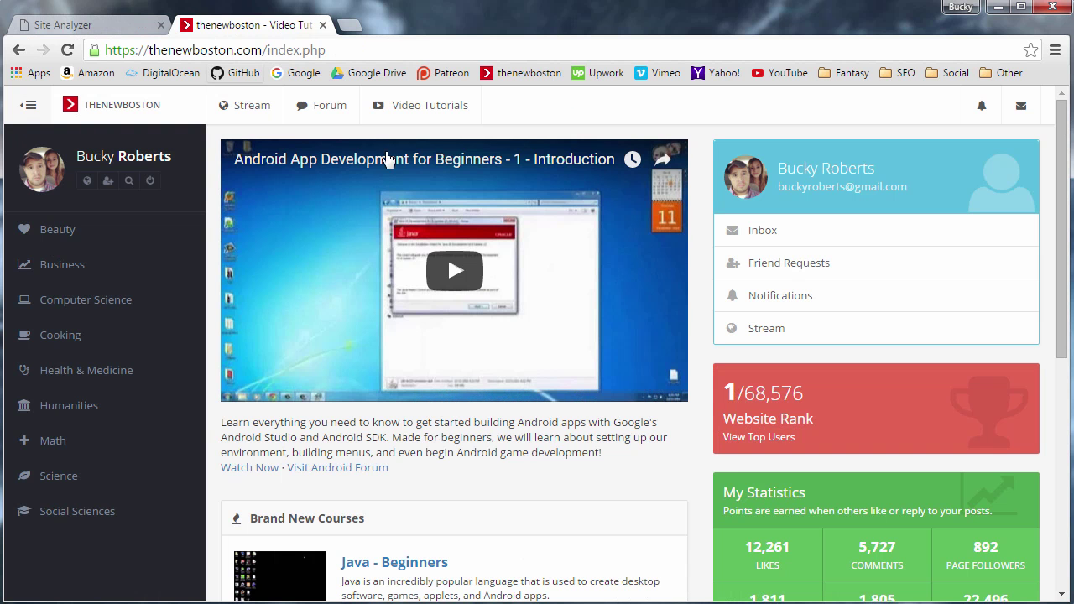
{"action": "left_click", "coordinate": [84, 31]}
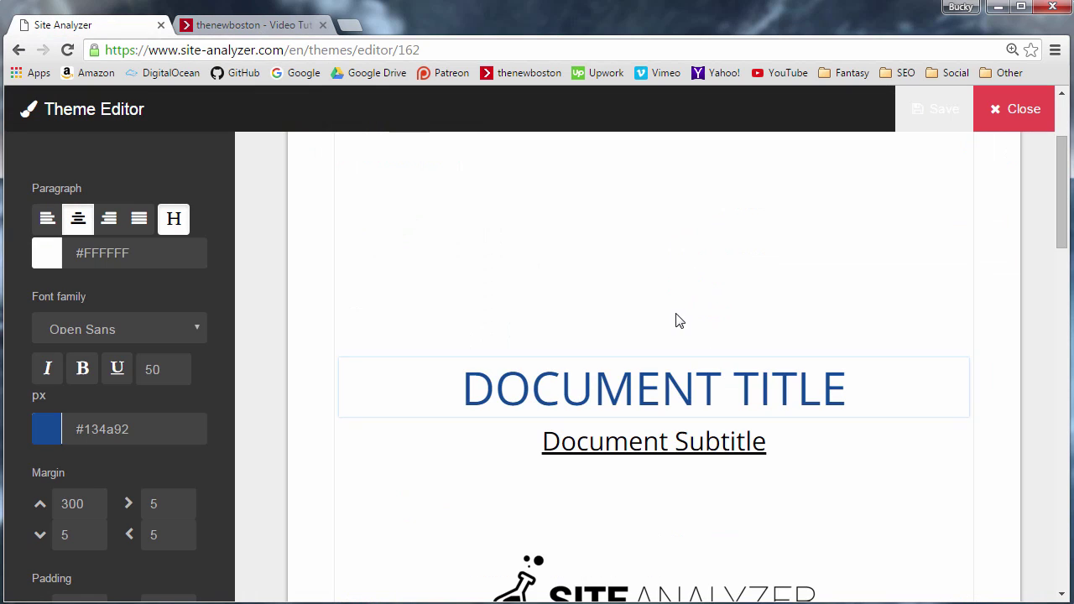
{"action": "scroll", "coordinate": [674, 324], "scroll_direction": "down", "scroll_amount": 1}
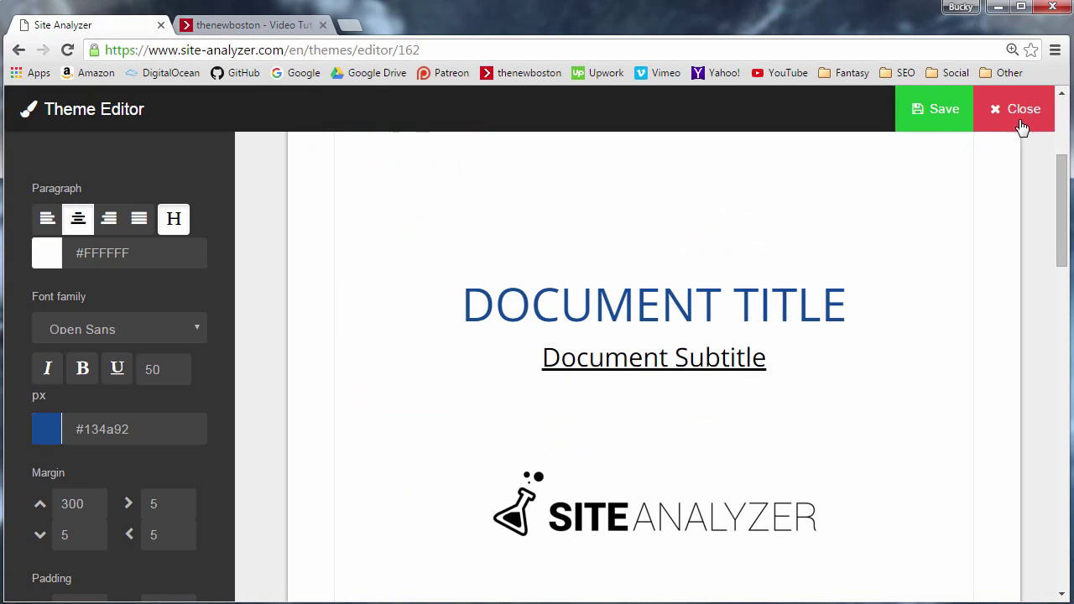
{"action": "left_click", "coordinate": [934, 128]}
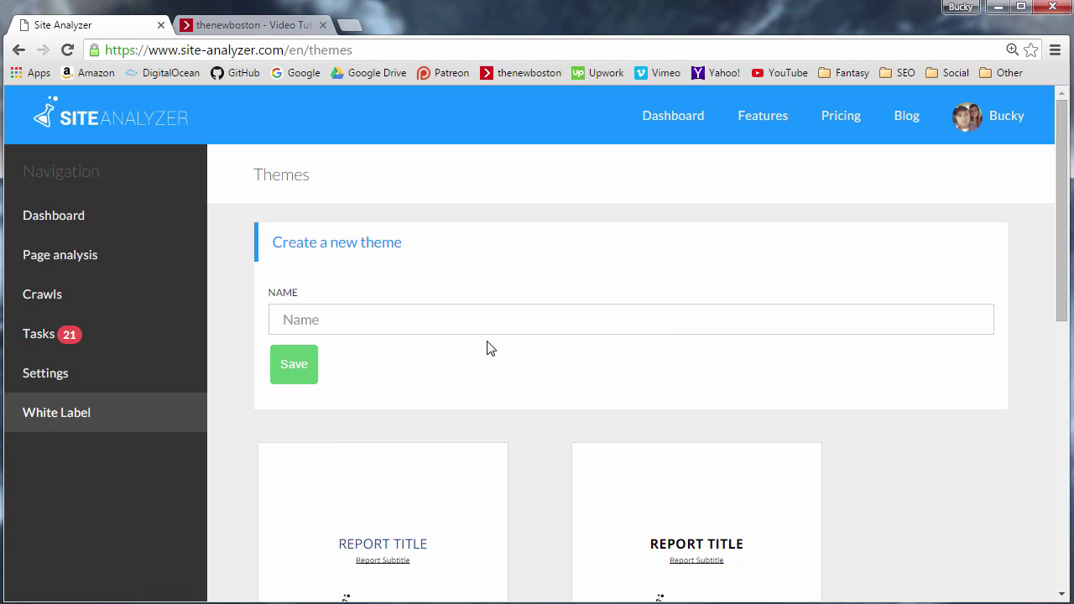
{"action": "scroll", "coordinate": [490, 348], "scroll_direction": "down", "scroll_amount": 4}
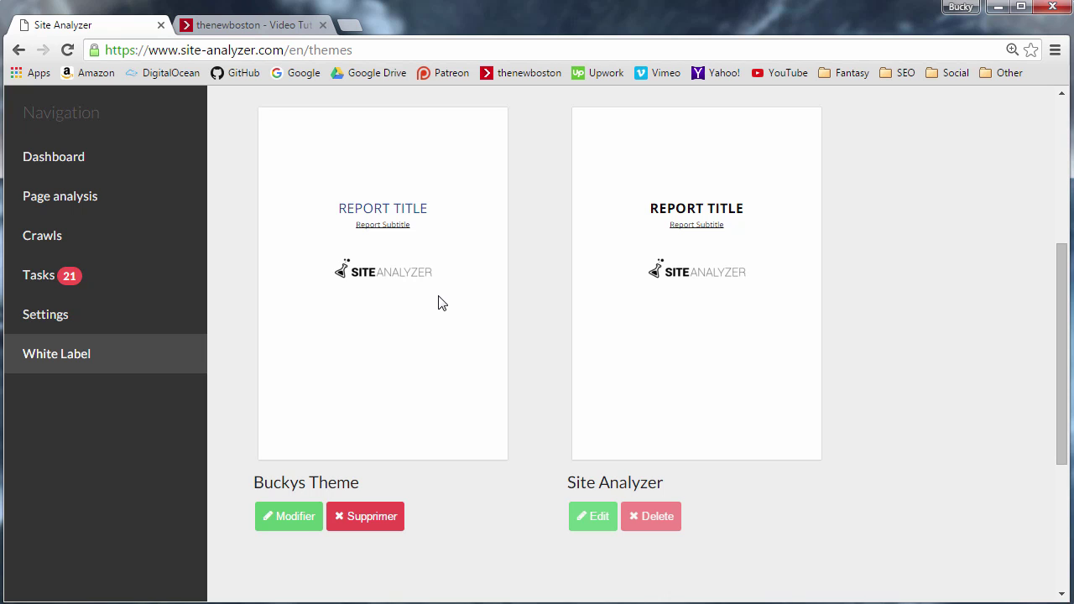
{"action": "left_click", "coordinate": [84, 242]}
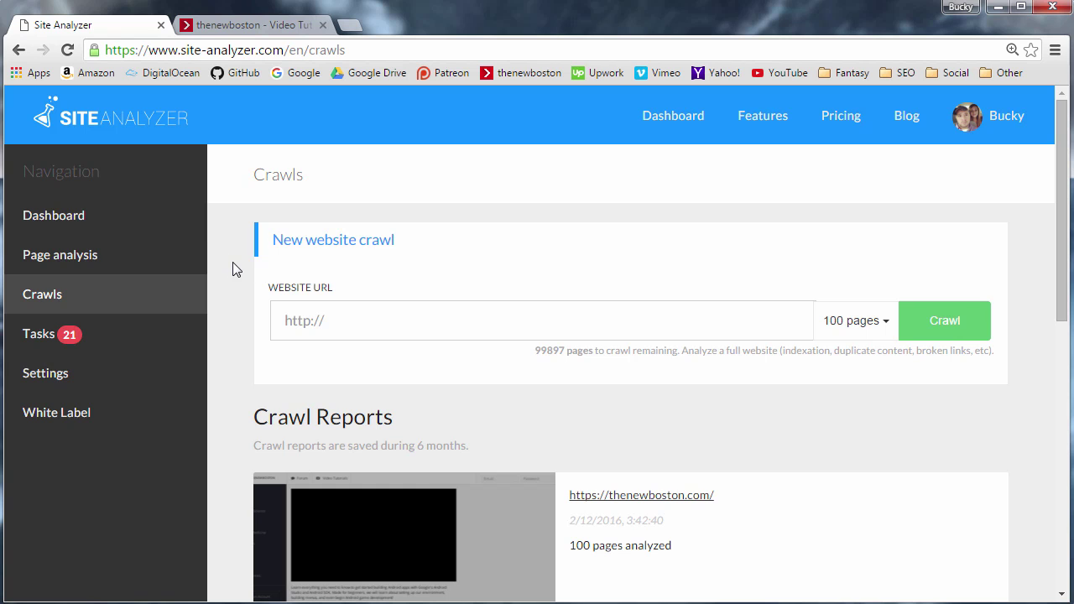
{"action": "left_click", "coordinate": [263, 25]}
{"action": "right_click", "coordinate": [224, 53]}
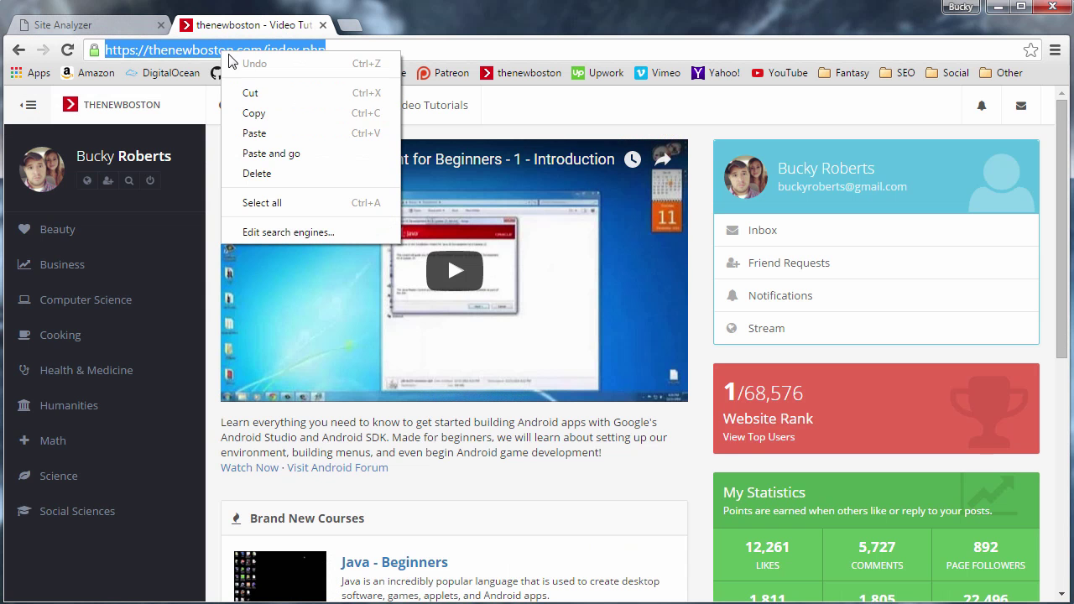
{"action": "left_click", "coordinate": [255, 111]}
{"action": "left_click", "coordinate": [109, 27]}
{"action": "left_click", "coordinate": [423, 330]}
{"action": "key", "text": "ctrl+v"}
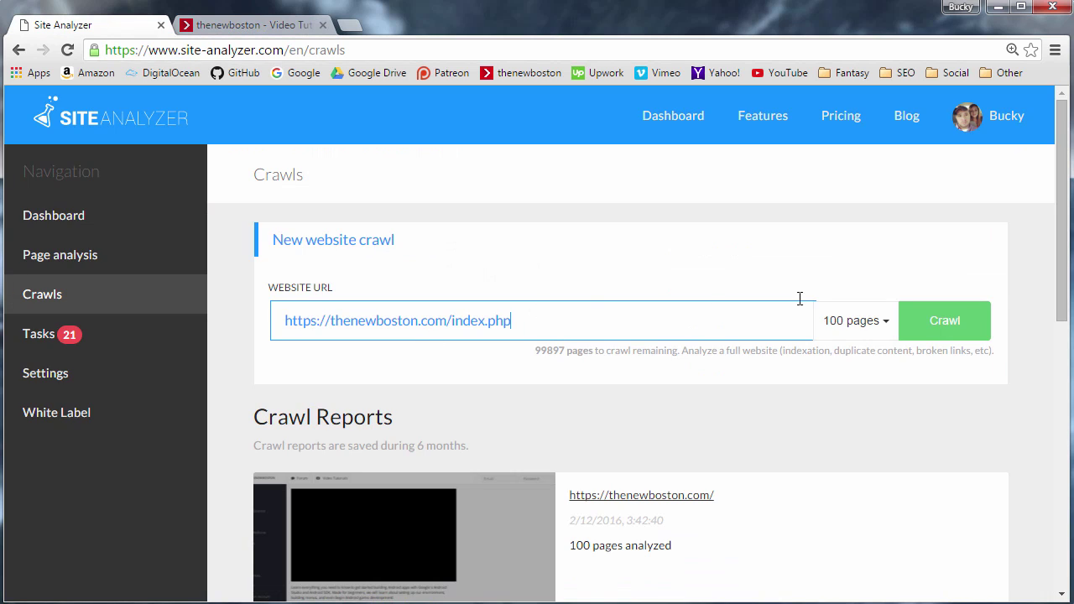
{"action": "scroll", "coordinate": [631, 244], "scroll_direction": "down", "scroll_amount": 2}
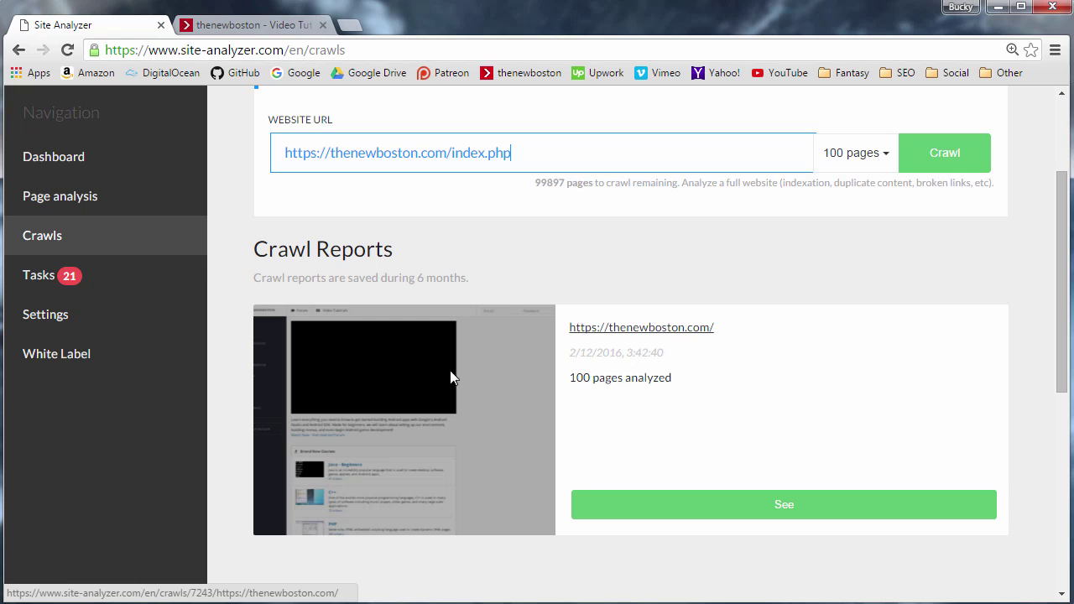
{"action": "scroll", "coordinate": [449, 369], "scroll_direction": "down", "scroll_amount": 1}
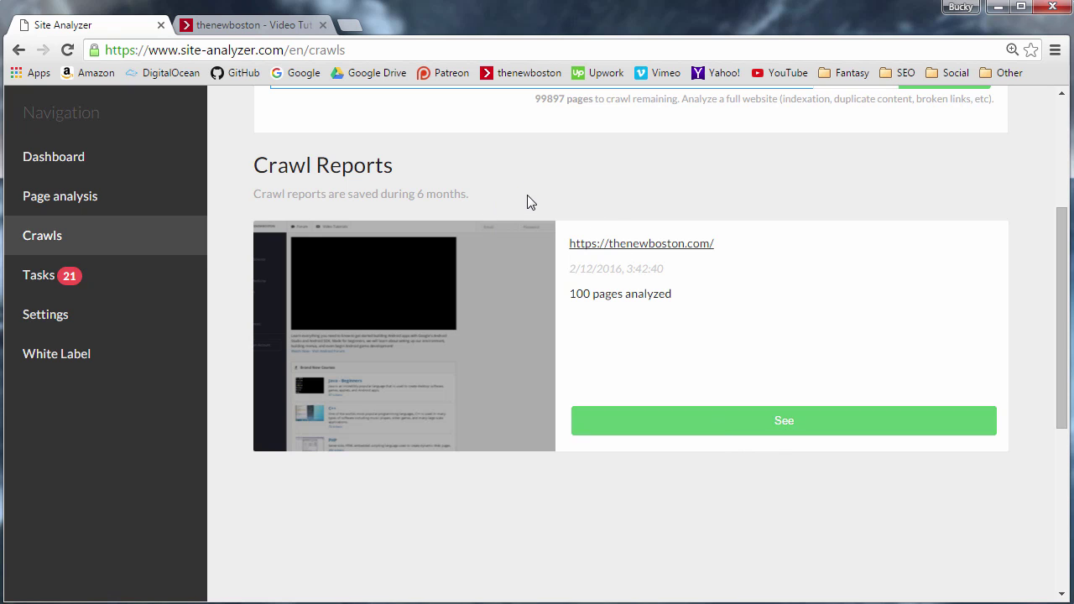
{"action": "left_click", "coordinate": [794, 429]}
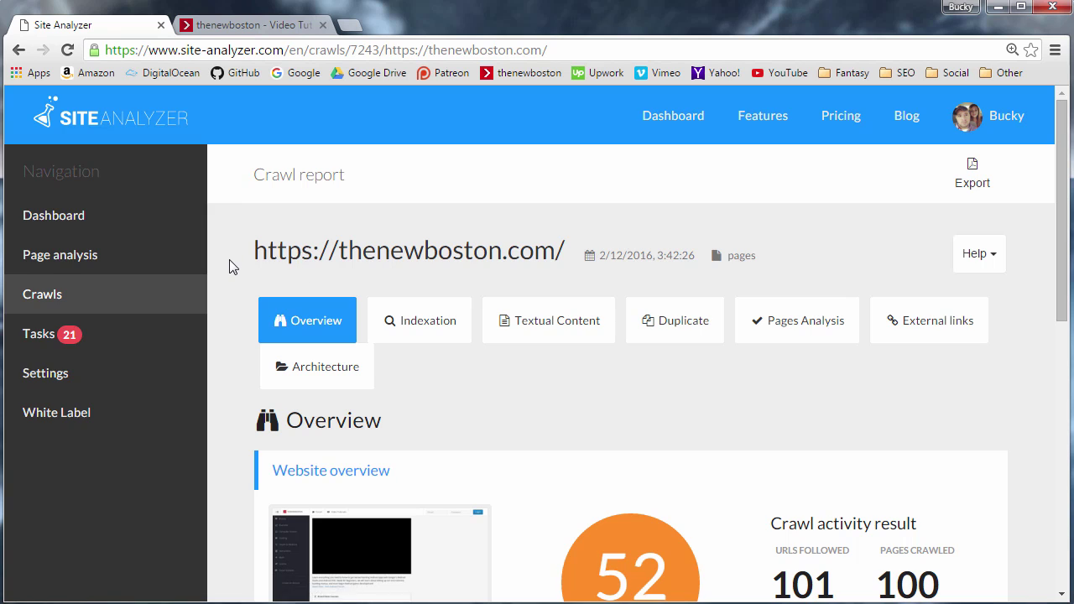
{"action": "scroll", "coordinate": [229, 259], "scroll_direction": "down", "scroll_amount": 6}
{"action": "scroll", "coordinate": [444, 400], "scroll_direction": "up", "scroll_amount": 6}
{"action": "scroll", "coordinate": [250, 275], "scroll_direction": "down", "scroll_amount": 2}
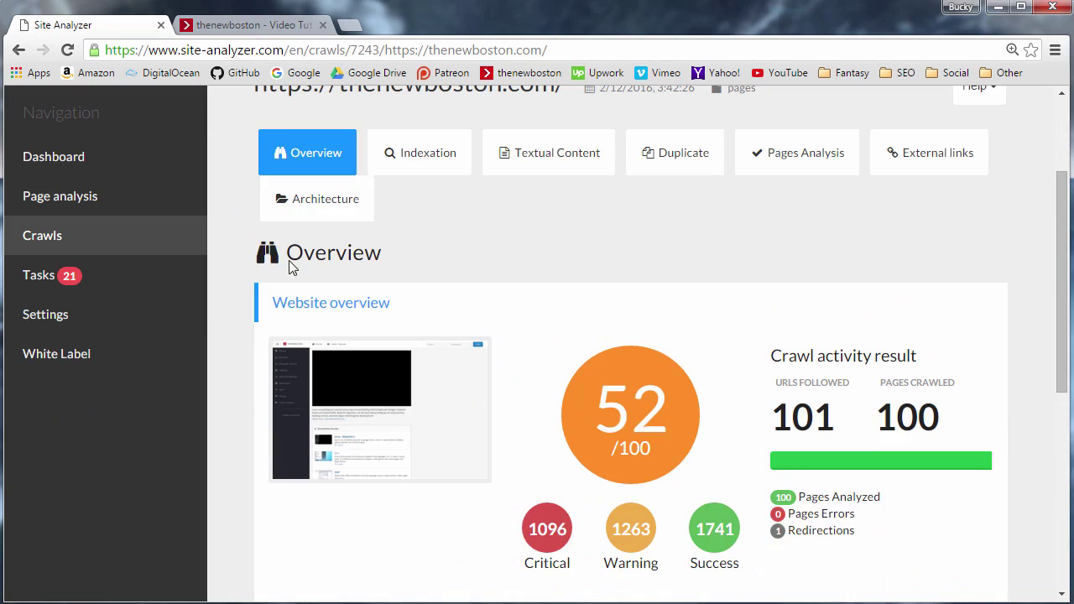
{"action": "scroll", "coordinate": [557, 241], "scroll_direction": "up", "scroll_amount": 2}
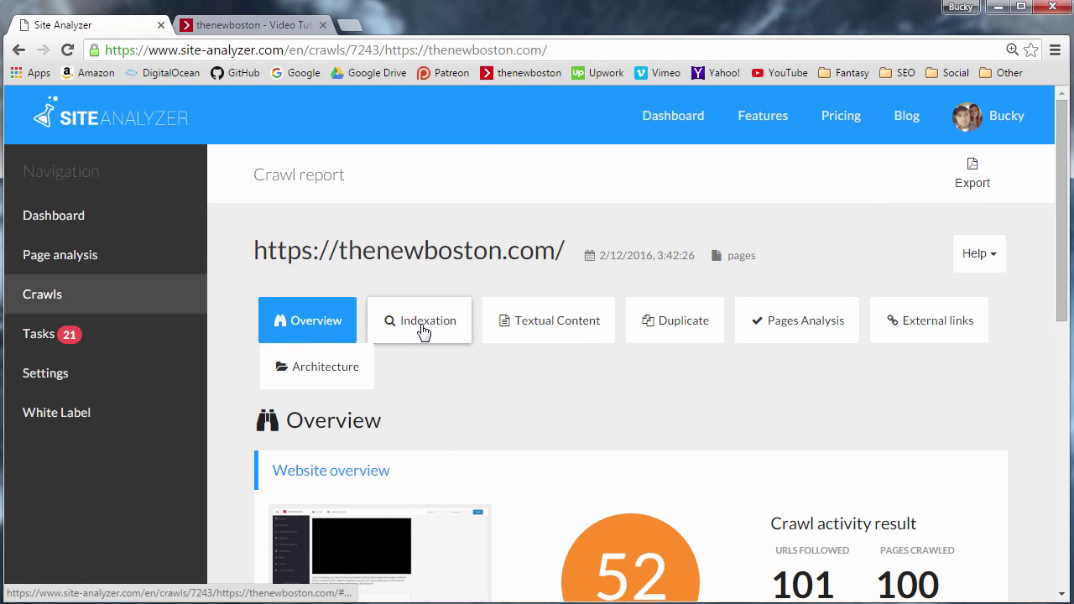
Start exporting the crawl report as a PDF document and apply the custom theme instead of Default.
{"action": "left_click", "coordinate": [973, 172]}
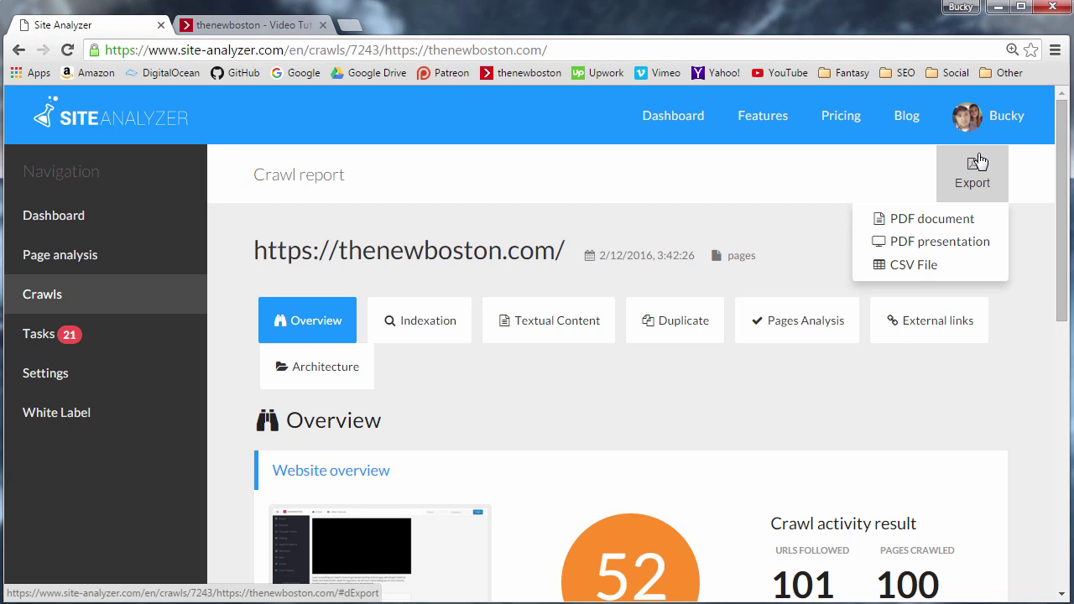
{"action": "left_click", "coordinate": [923, 220]}
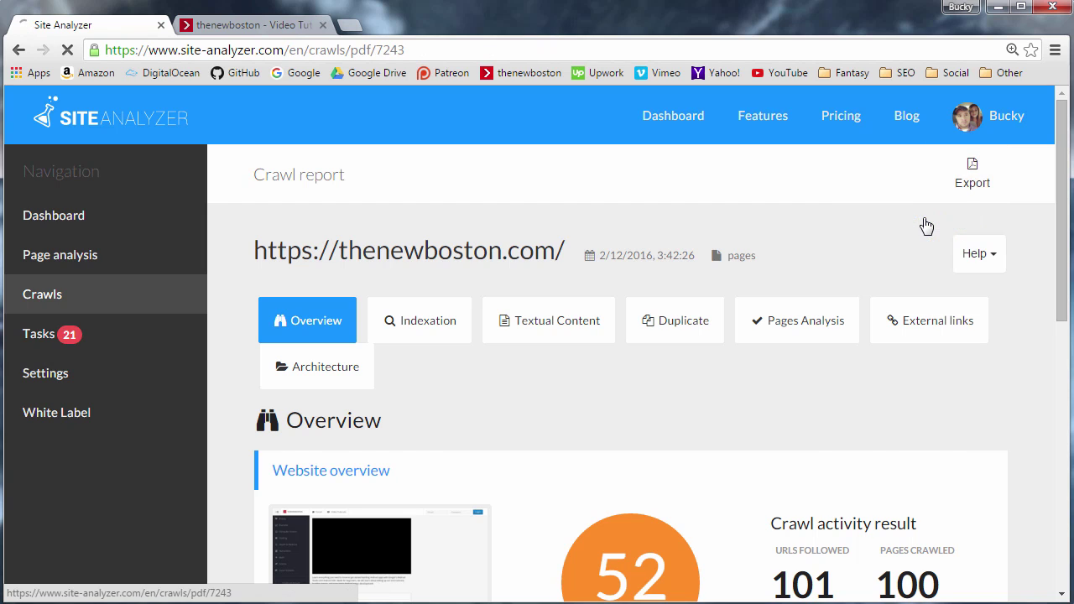
{"action": "scroll", "coordinate": [339, 310], "scroll_direction": "down", "scroll_amount": 1}
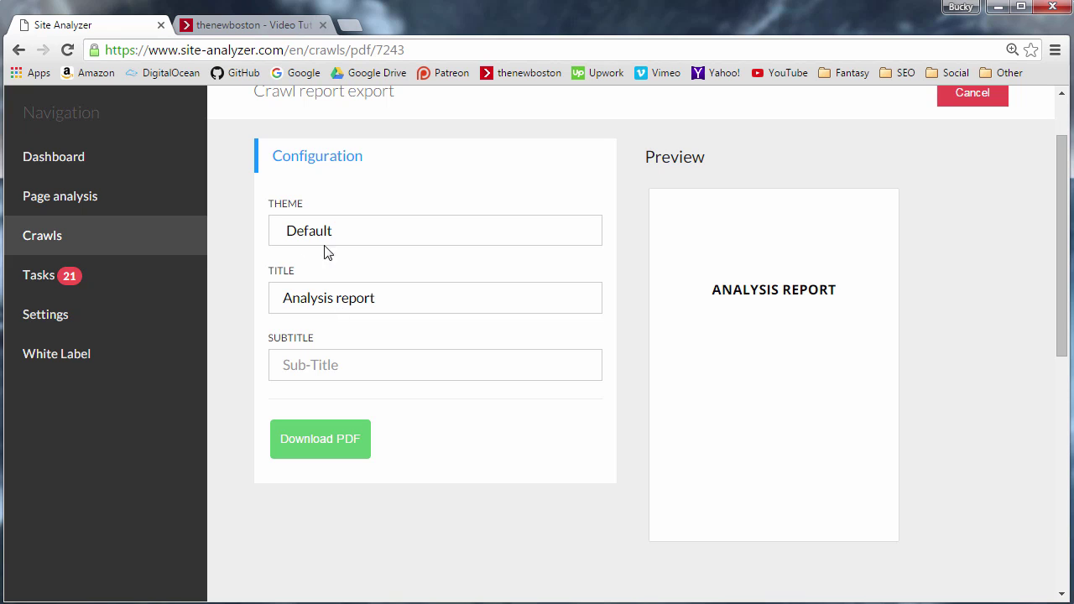
{"action": "left_click", "coordinate": [349, 234]}
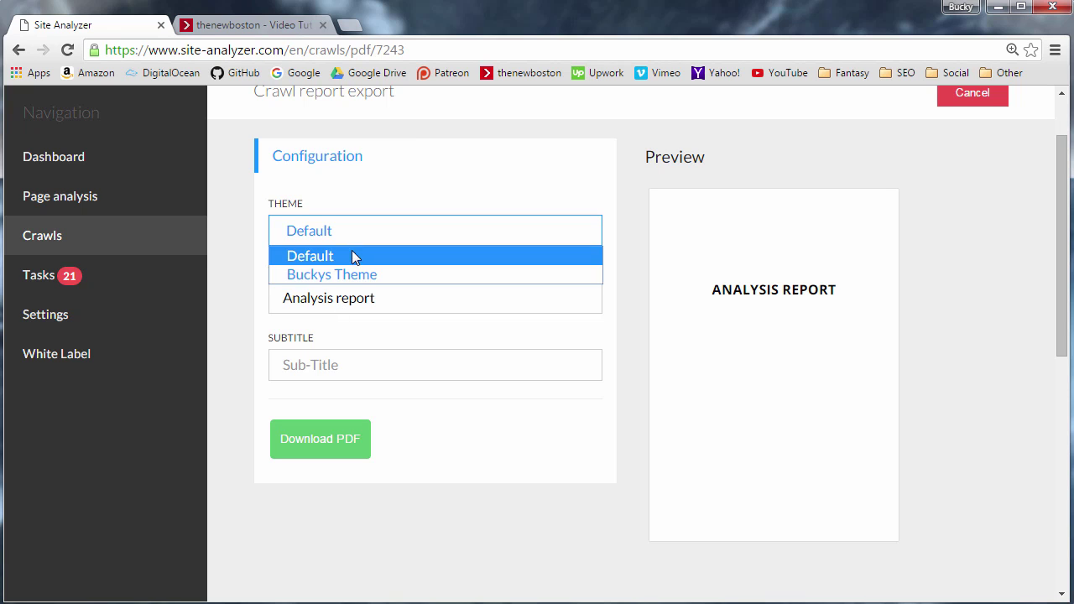
{"action": "left_click", "coordinate": [348, 273]}
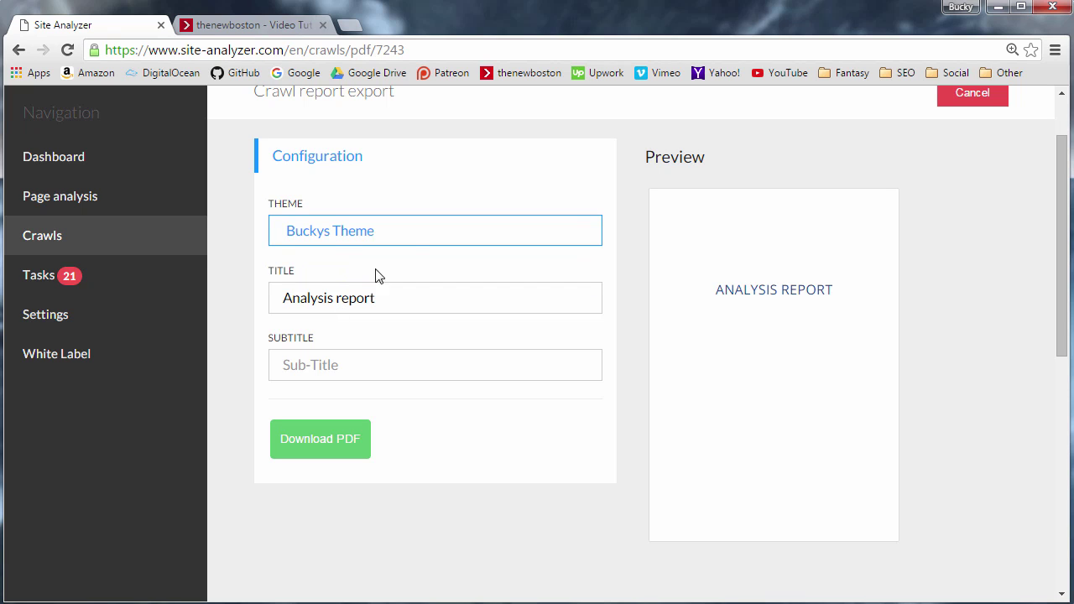
{"action": "left_click", "coordinate": [333, 237]}
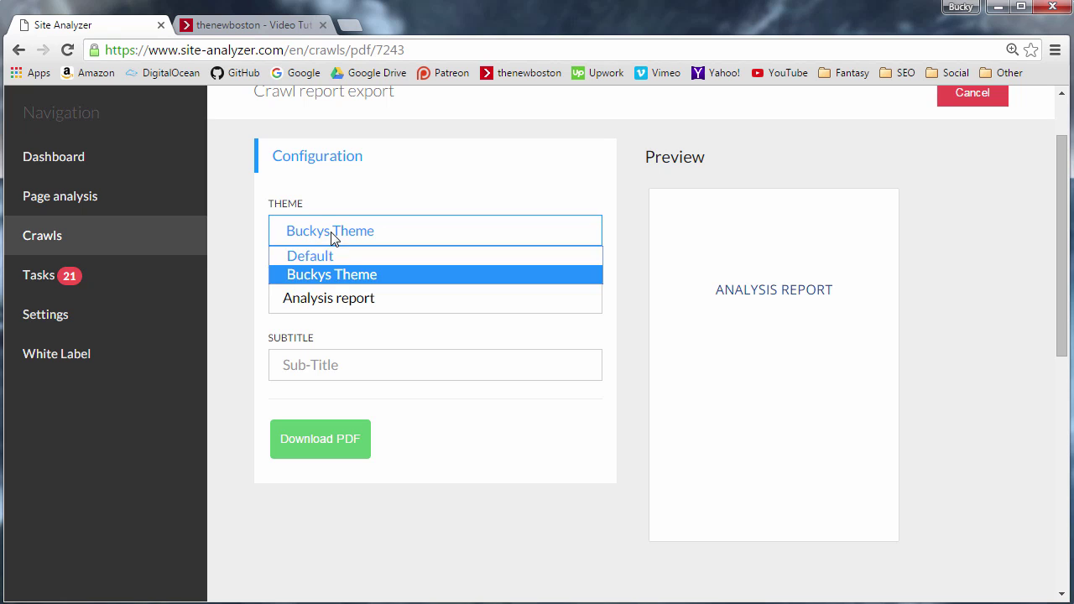
{"action": "left_click", "coordinate": [338, 283]}
Set the exported report's title to "SEO Report for thenewboston.com".
{"action": "left_click_drag", "start_coordinate": [377, 302], "coordinate": [282, 298]}
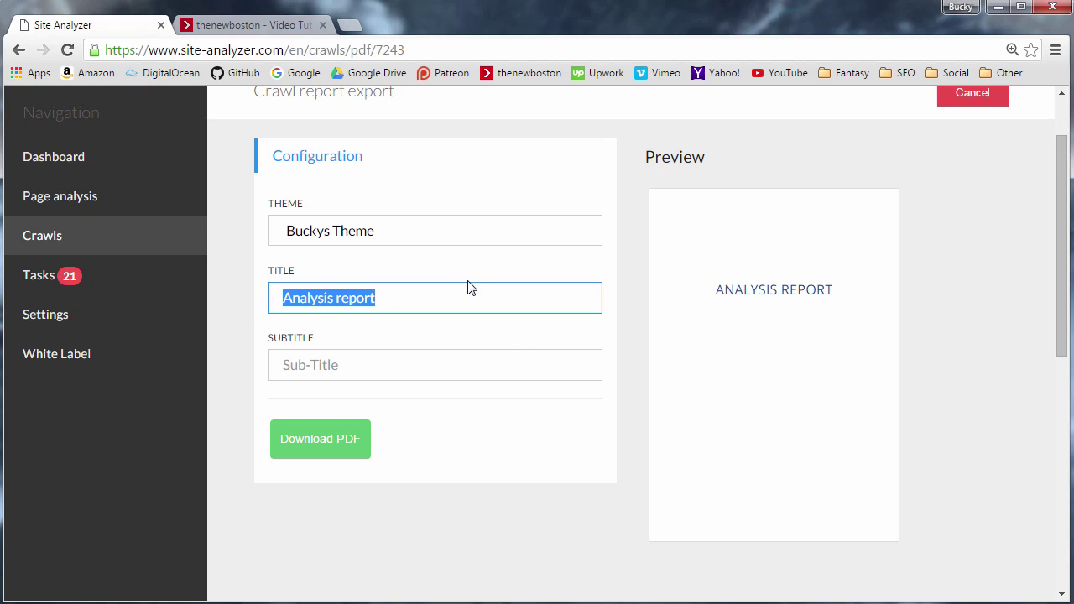
{"action": "type", "text": "repo"}
{"action": "key", "text": "BackSpace"}
{"action": "key", "text": "BackSpace"}
{"action": "key", "text": "BackSpace"}
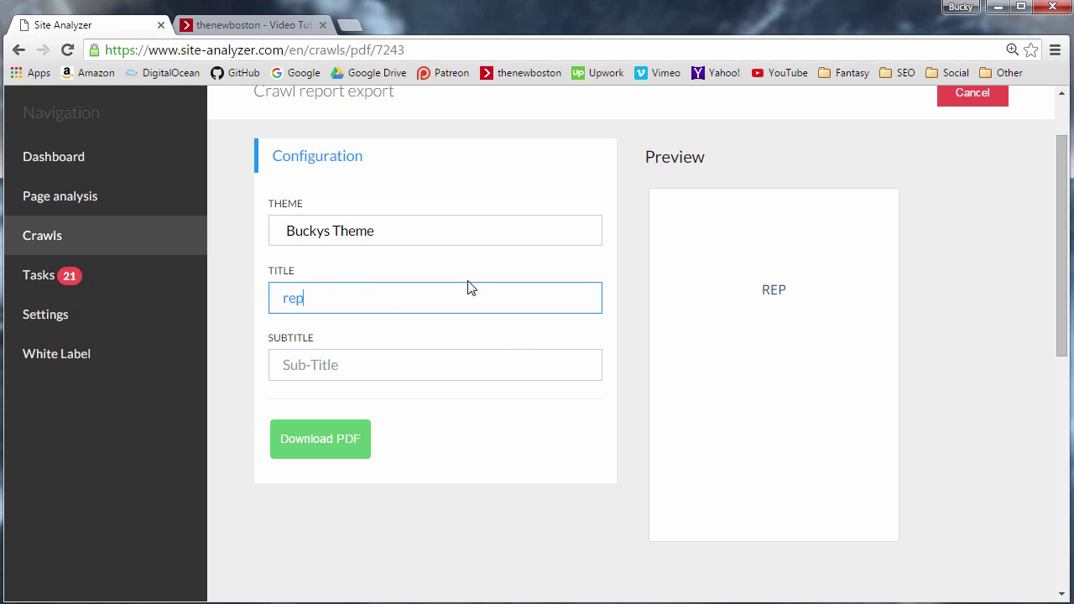
{"action": "key", "text": "BackSpace"}
{"action": "type", "text": "Report for thenewboston.com"}
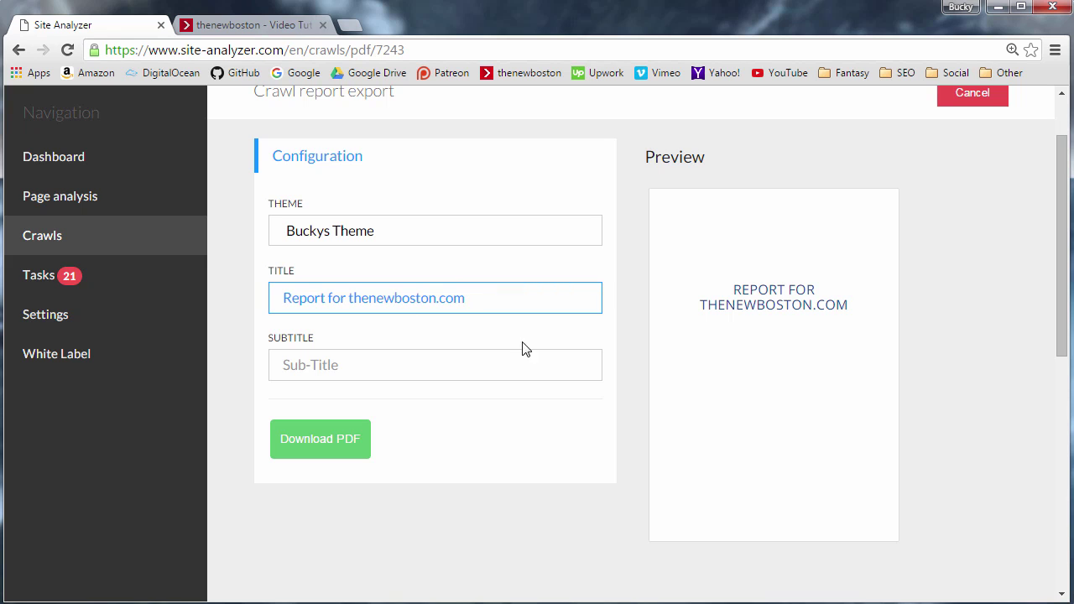
{"action": "left_click", "coordinate": [284, 299]}
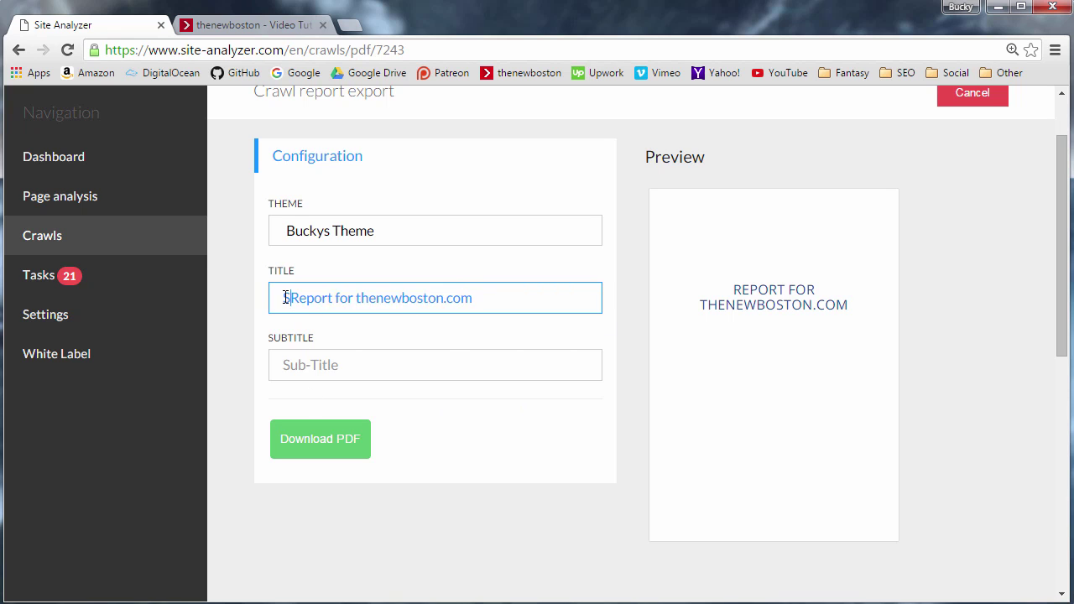
{"action": "type", "text": "SEO"}
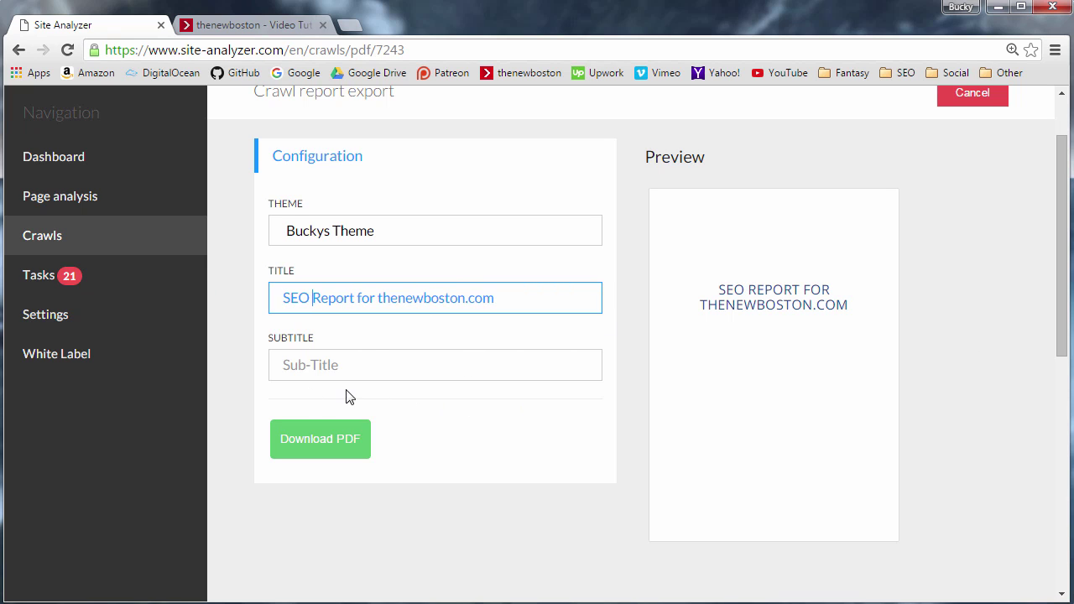
Fill in the exported report's subtitle with the account holder's full name.
{"action": "left_click", "coordinate": [351, 369]}
{"action": "type", "text": "Bucky Roberts"}
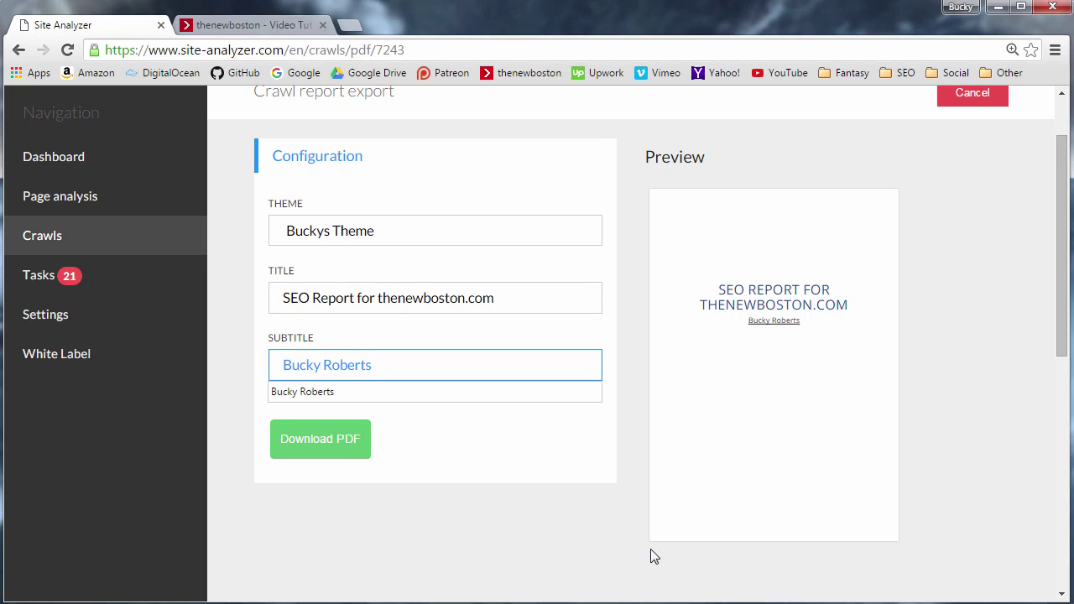
{"action": "left_click", "coordinate": [709, 370]}
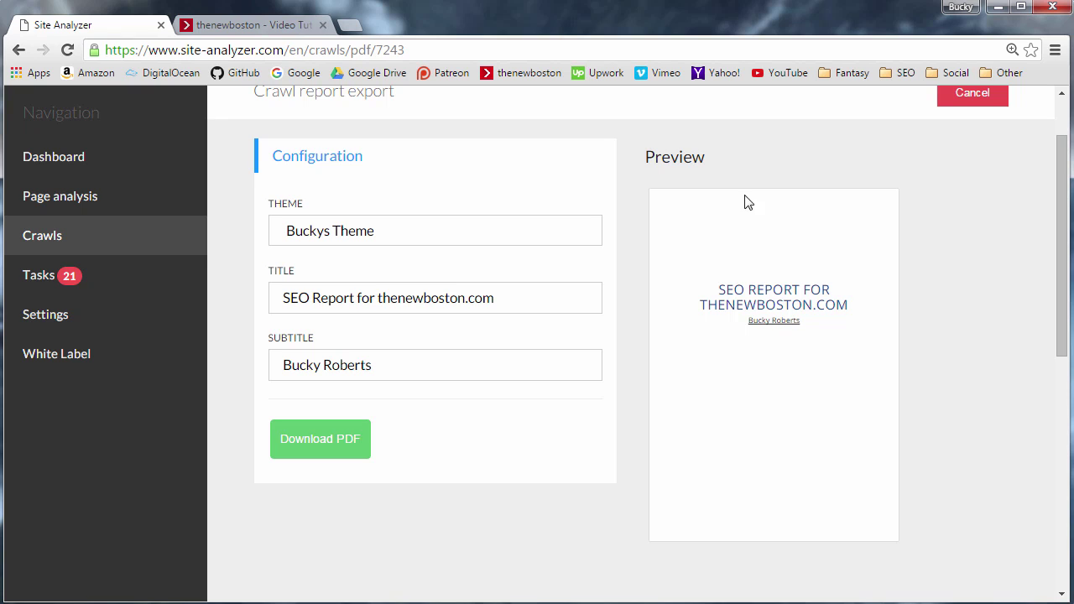
Download the report PDF and open analysis-7243.pdf to review its cover and crawl results pages.
{"action": "left_click", "coordinate": [306, 442]}
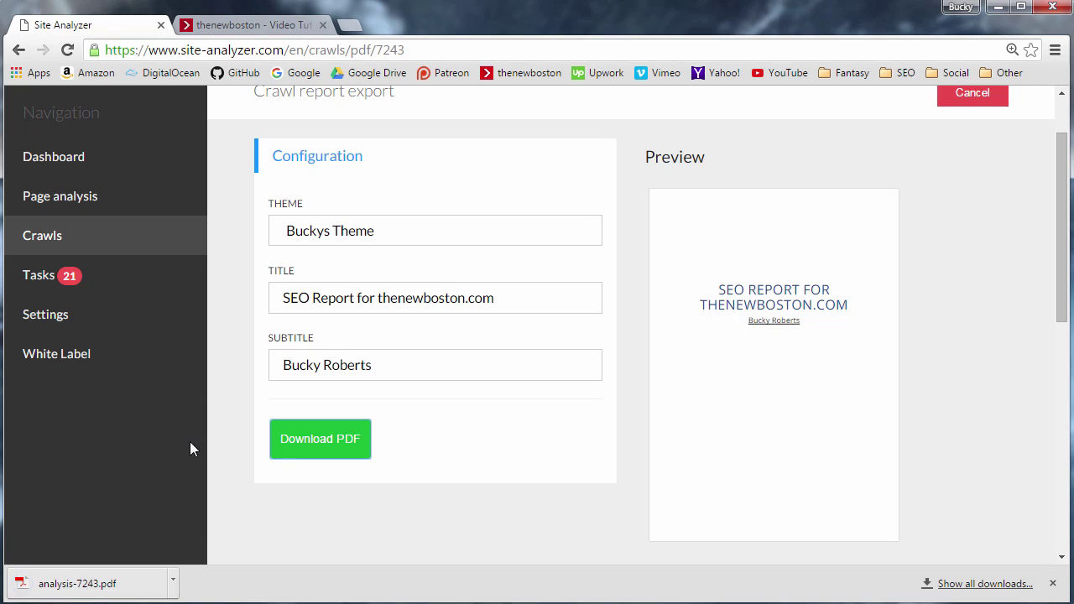
{"action": "left_click", "coordinate": [78, 583]}
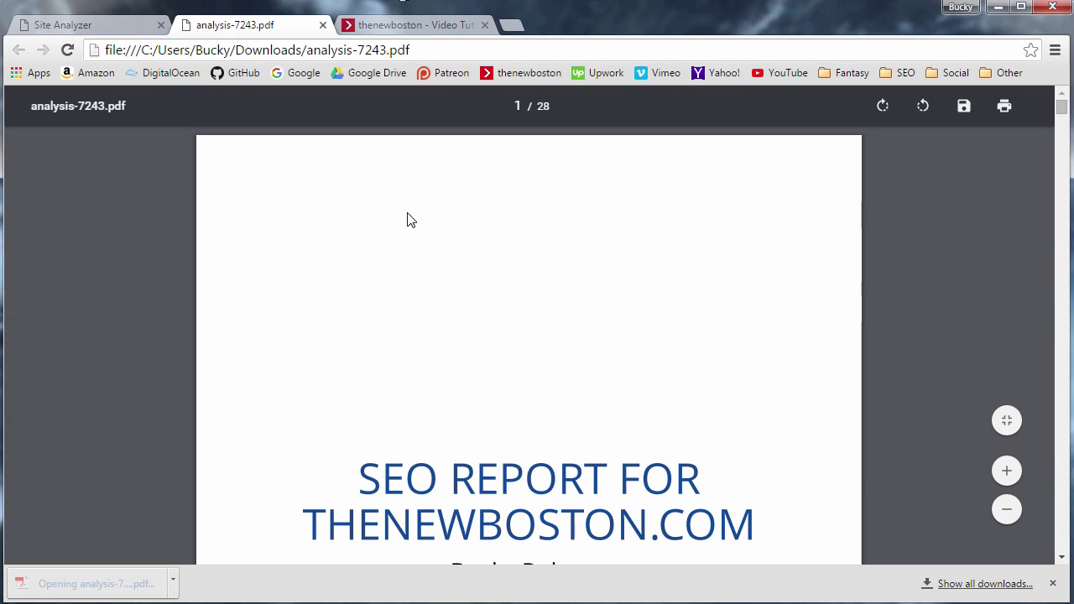
{"action": "scroll", "coordinate": [410, 219], "scroll_direction": "down", "scroll_amount": 10}
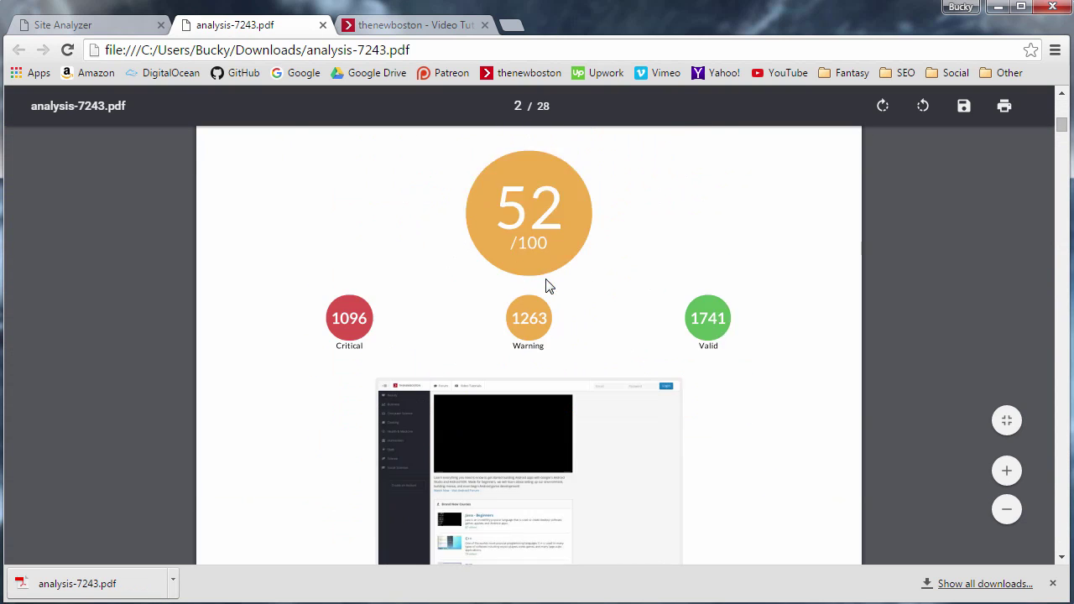
{"action": "scroll", "coordinate": [548, 286], "scroll_direction": "up", "scroll_amount": 10}
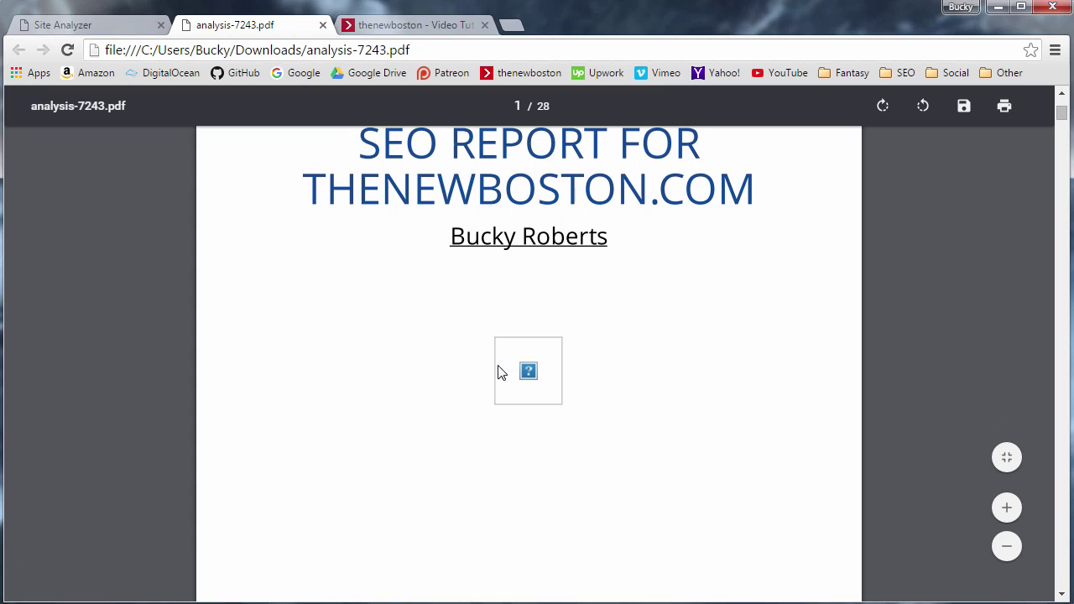
{"action": "scroll", "coordinate": [585, 319], "scroll_direction": "down", "scroll_amount": 12}
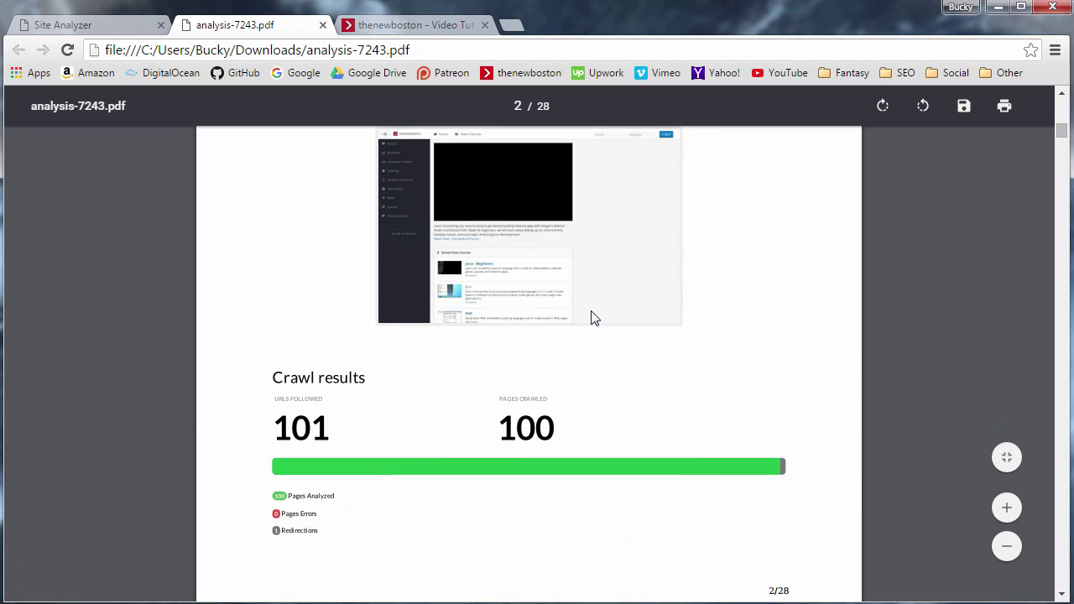
Enlarge the exported PDF and examine its Crawl Details table and the per-page score tables further into the report.
{"action": "scroll", "coordinate": [590, 317], "scroll_direction": "down", "scroll_amount": 14}
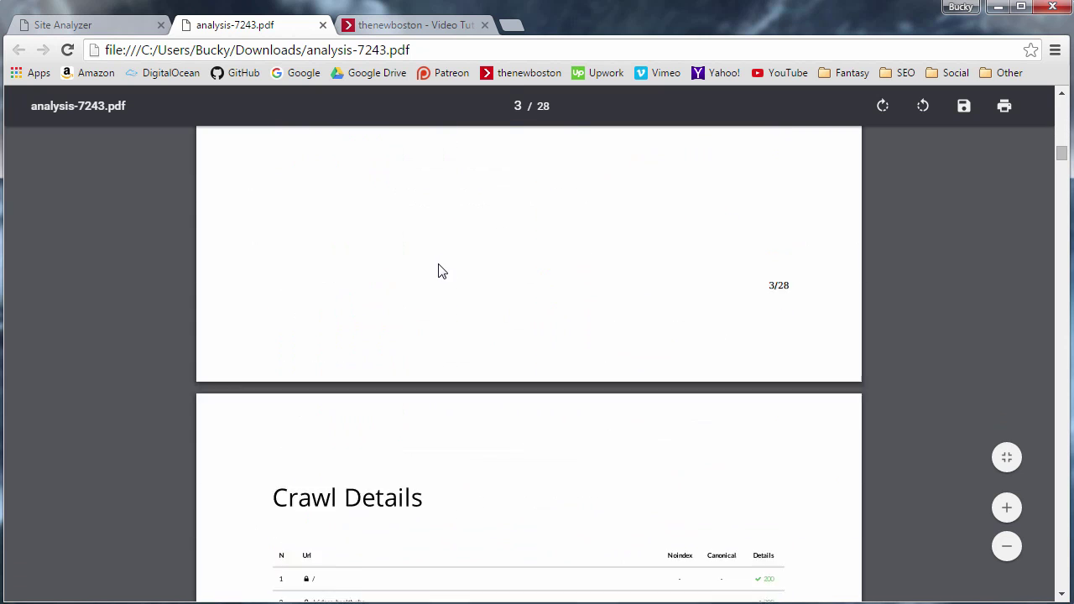
{"action": "scroll", "coordinate": [442, 271], "scroll_direction": "down", "scroll_amount": 7}
{"action": "left_click", "coordinate": [1007, 506]}
{"action": "left_click", "coordinate": [1006, 507]}
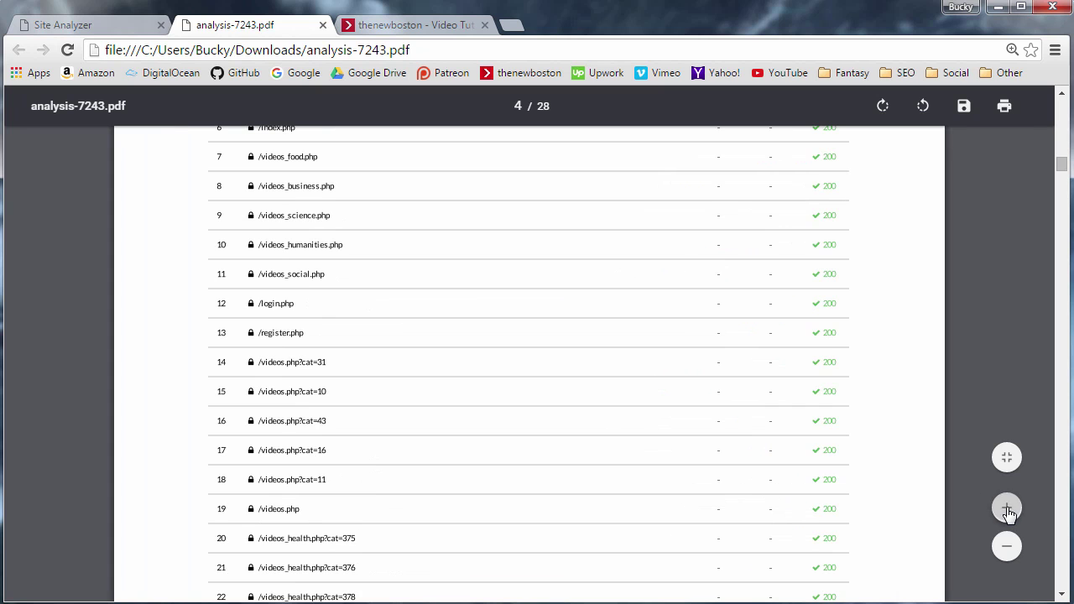
{"action": "left_click", "coordinate": [1006, 507]}
{"action": "scroll", "coordinate": [479, 342], "scroll_direction": "down", "scroll_amount": 20}
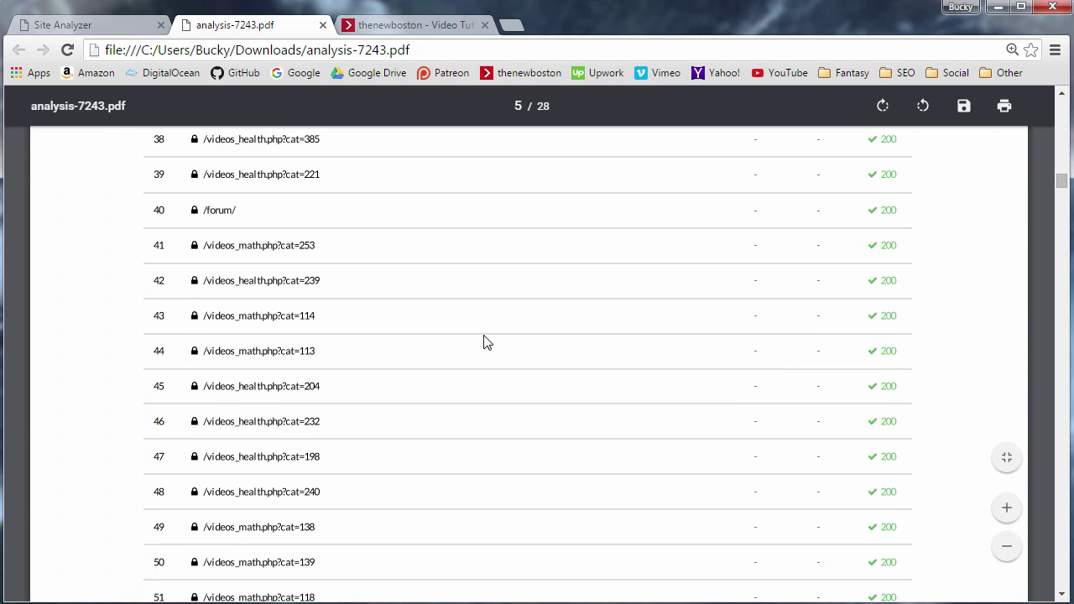
{"action": "left_click_drag", "start_coordinate": [1061, 216], "coordinate": [1069, 444]}
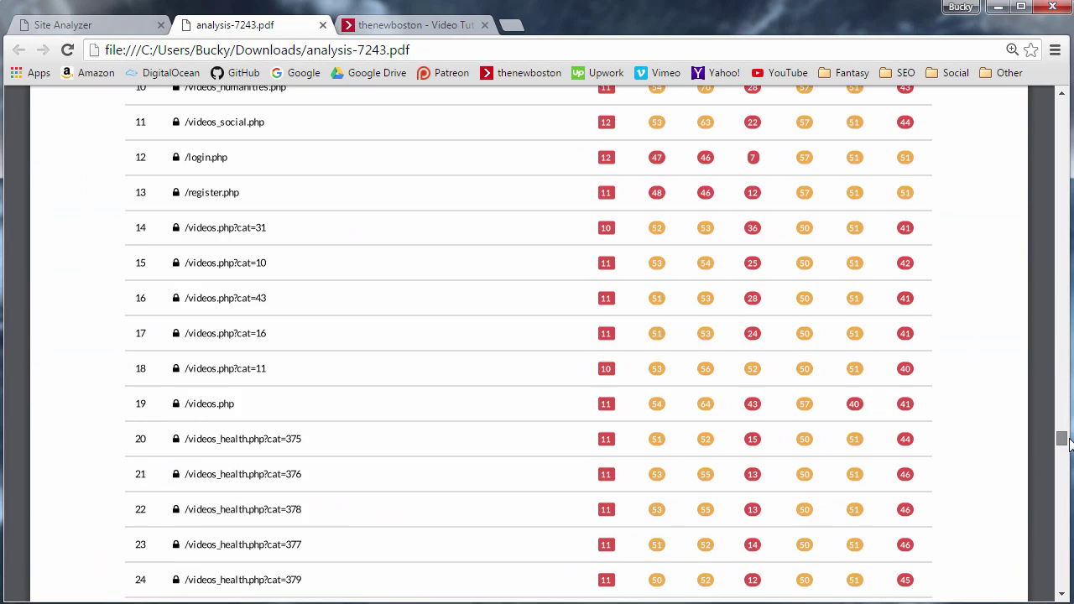
Return from the PDF to Site Analyzer and open its Dashboard.
{"action": "left_click", "coordinate": [123, 26]}
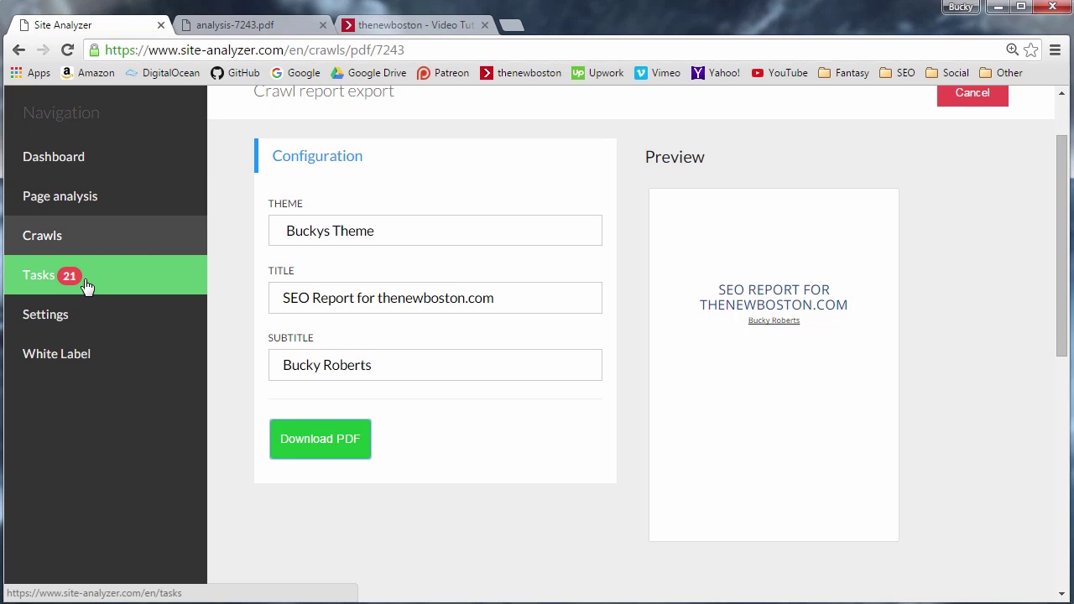
{"action": "scroll", "coordinate": [252, 264], "scroll_direction": "up", "scroll_amount": 1}
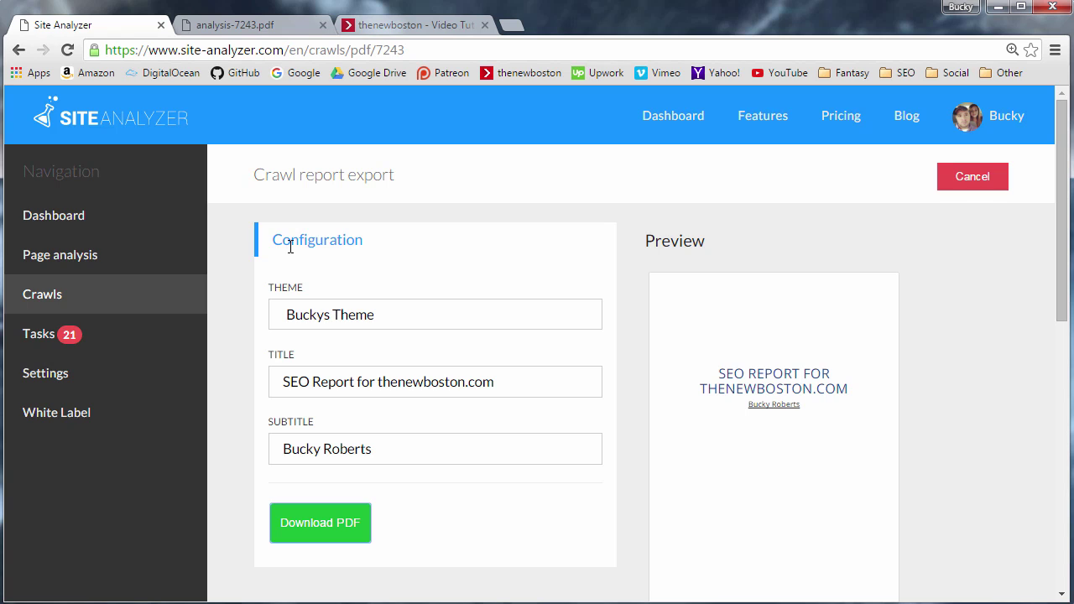
{"action": "left_click", "coordinate": [93, 219]}
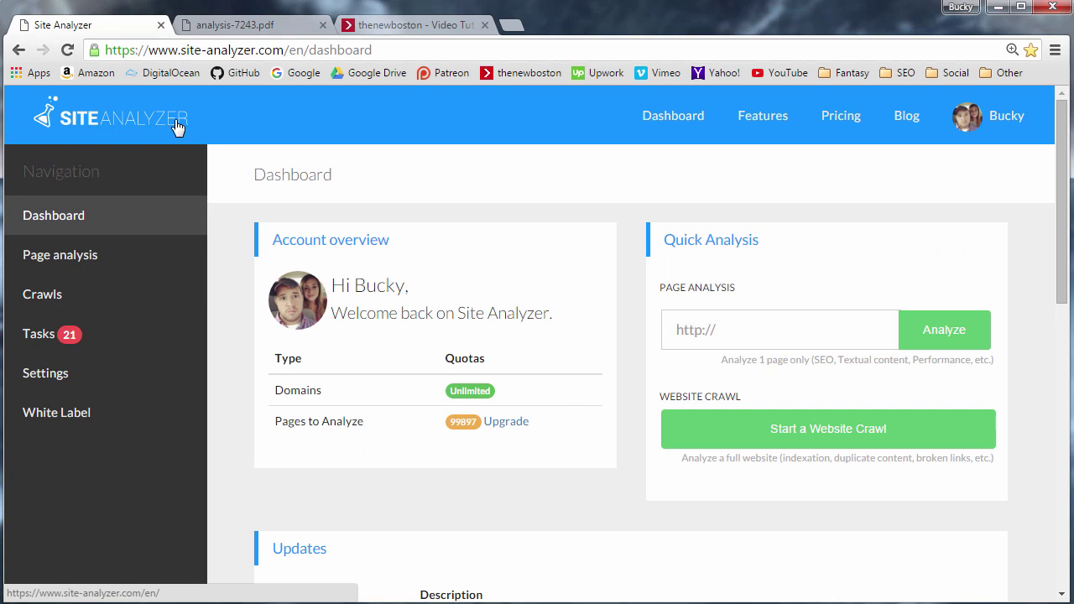